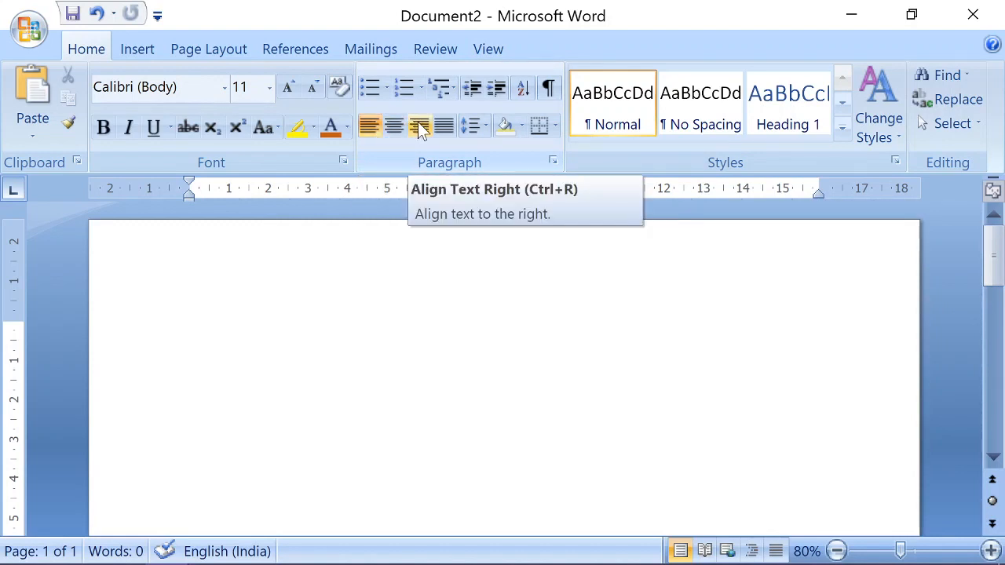
# - Write "text" on three separate lines, aligning the first left, the second centred and the third right
pyautogui.write('text')
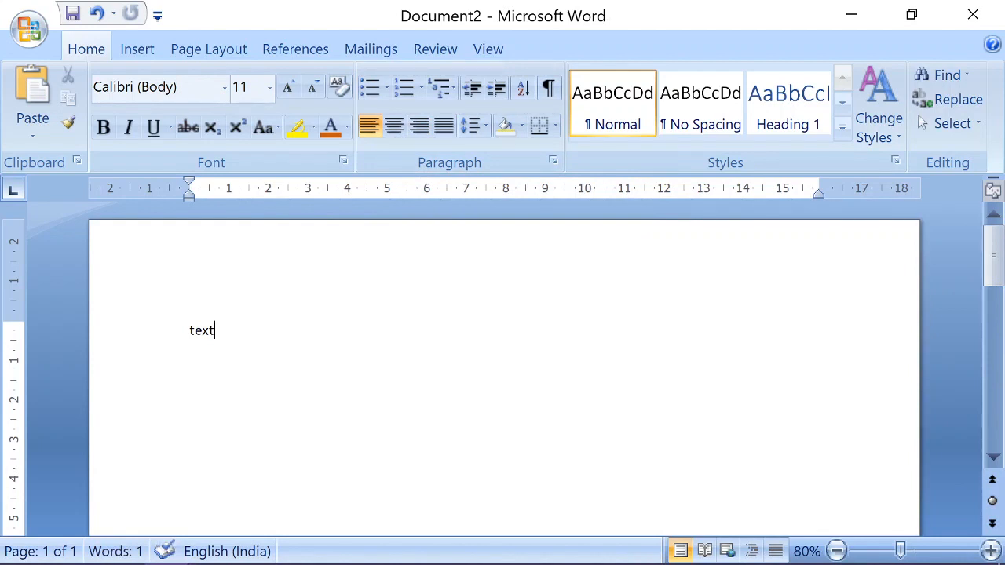
pyautogui.press('Return')
pyautogui.write('text')
pyautogui.click(395, 127)
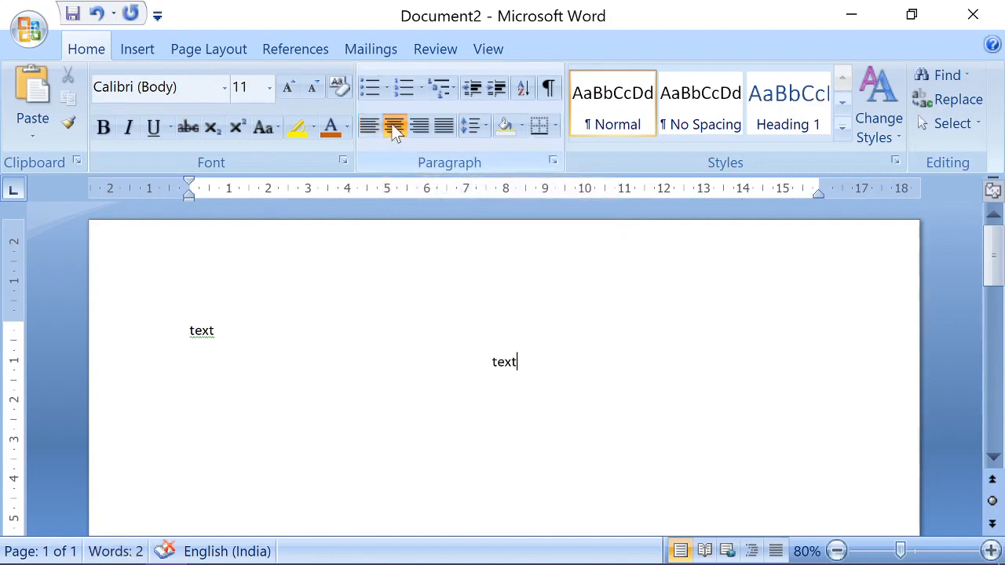
pyautogui.press('Return')
pyautogui.write('text')
pyautogui.click(420, 127)
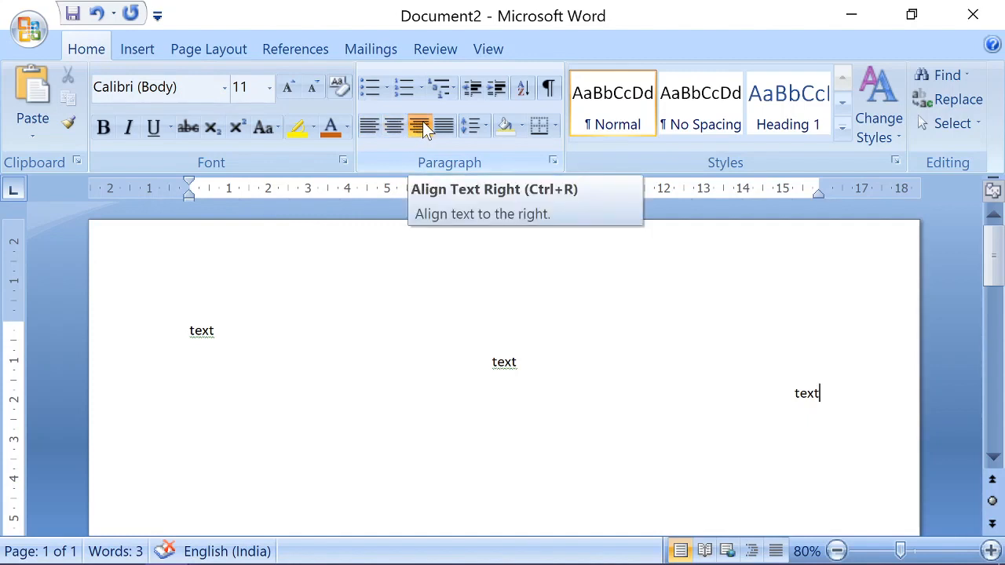
# - Add two more lines reading "text", the first aligned left and the second aligned right
pyautogui.press('Return')
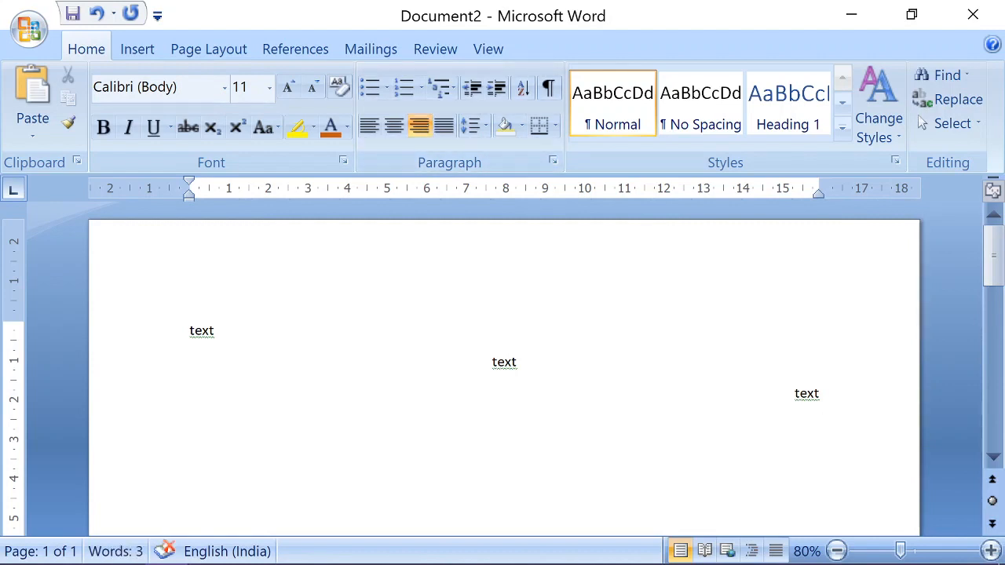
pyautogui.click(370, 125)
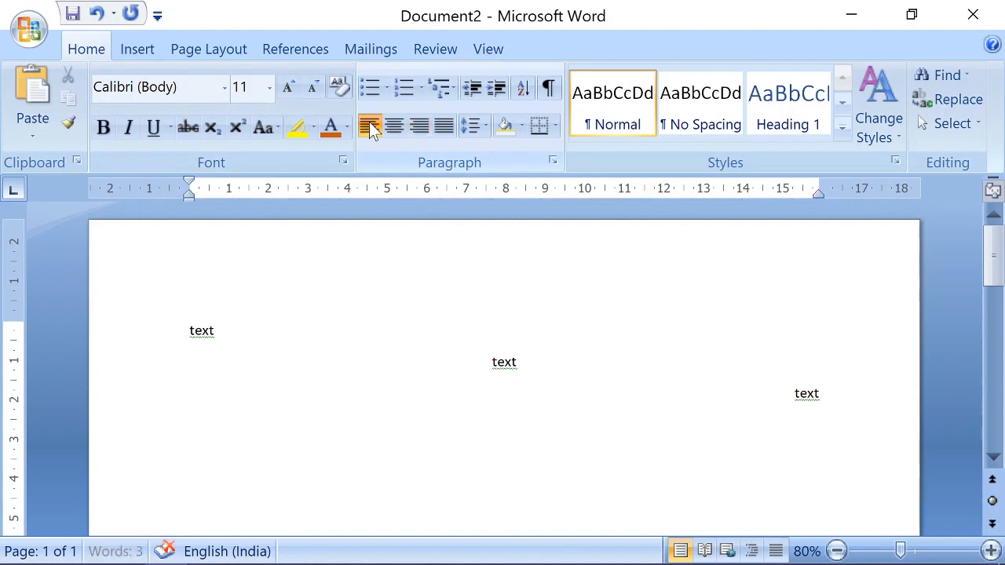
pyautogui.write('text')
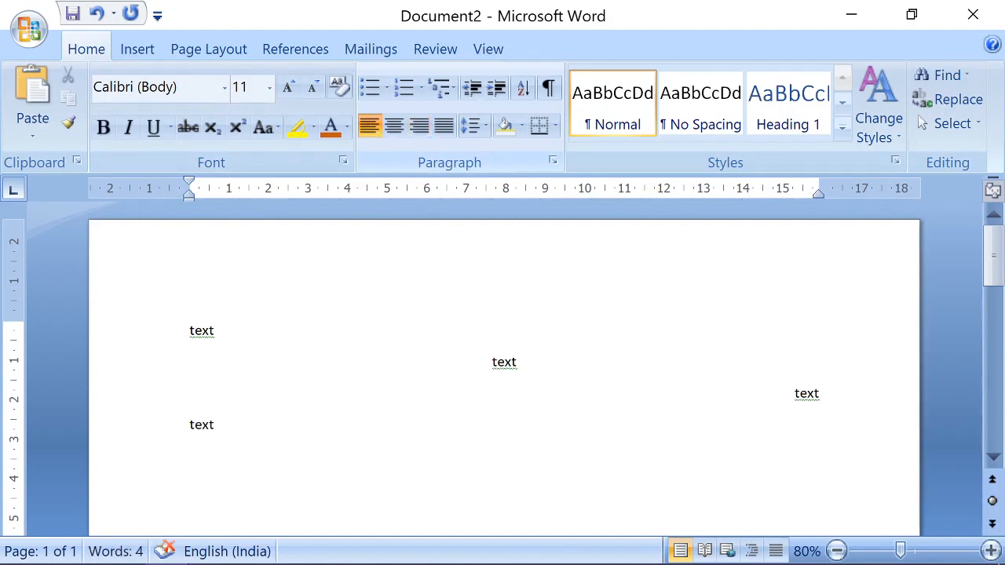
pyautogui.press('Return')
pyautogui.click(421, 129)
pyautogui.write('te')
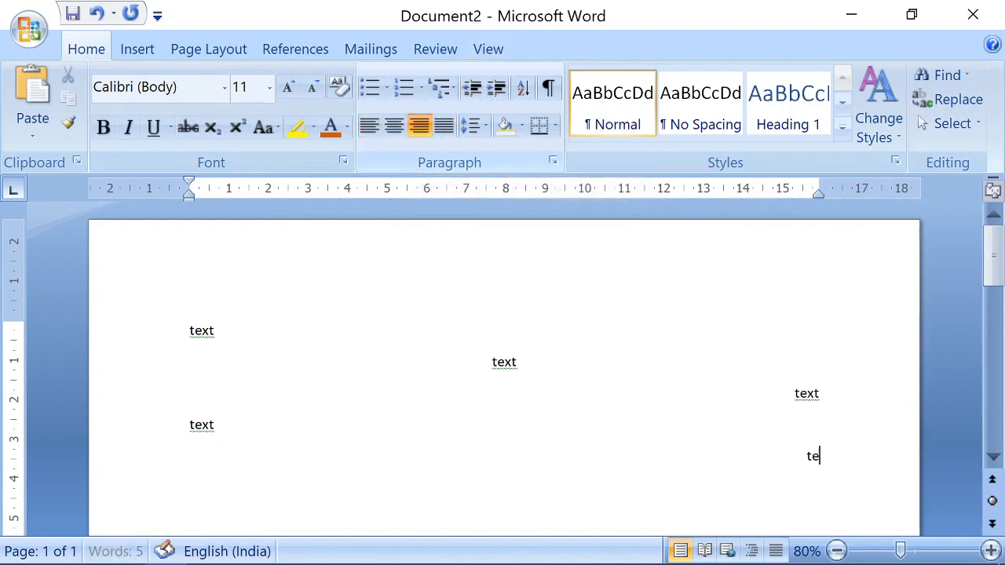
pyautogui.write('xt')
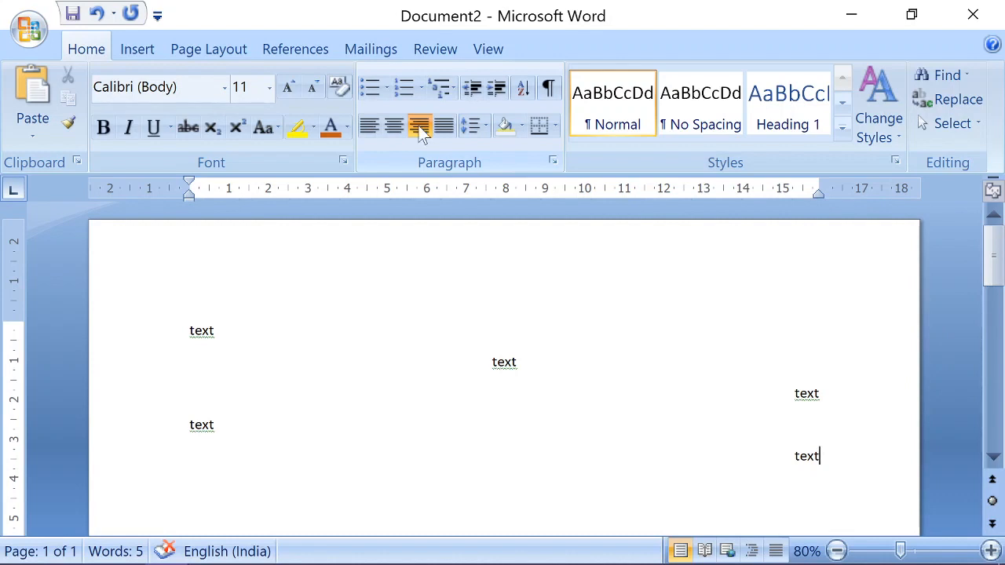
# - Replace all text with the left-aligned paragraph "If you double pressing key by holding them down too pess your matter and double click in the margin"
pyautogui.hotkey('ctrl', 'a')
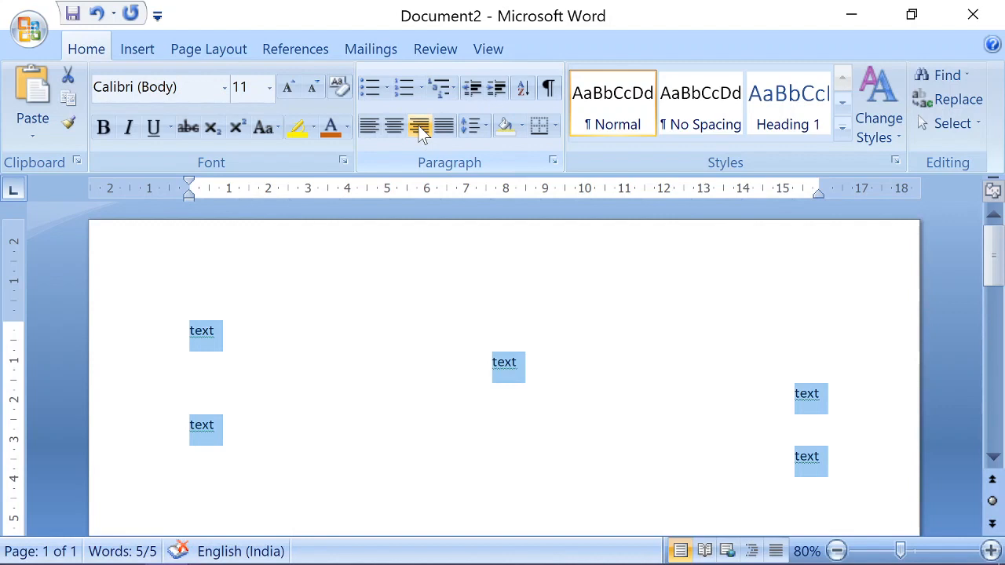
pyautogui.press('Delete')
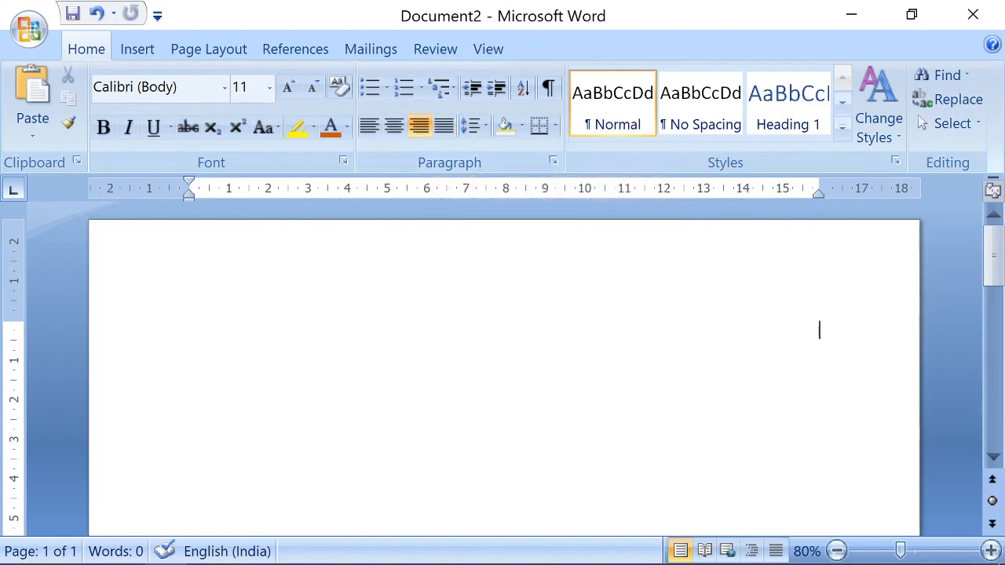
pyautogui.write('If you double pressing key by holding them down too pess your matter and double click in the')
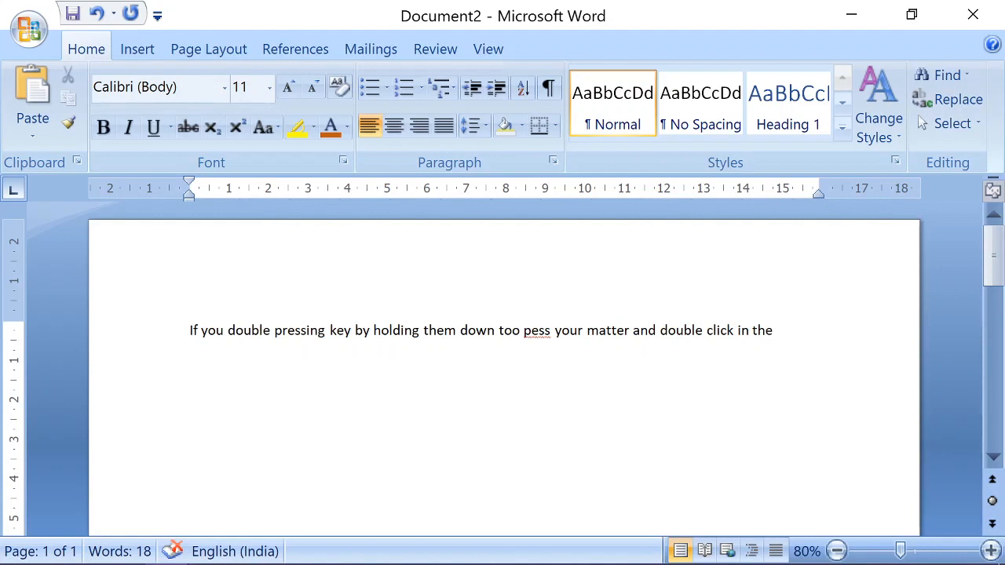
pyautogui.write('margin')
pyautogui.press('Return')
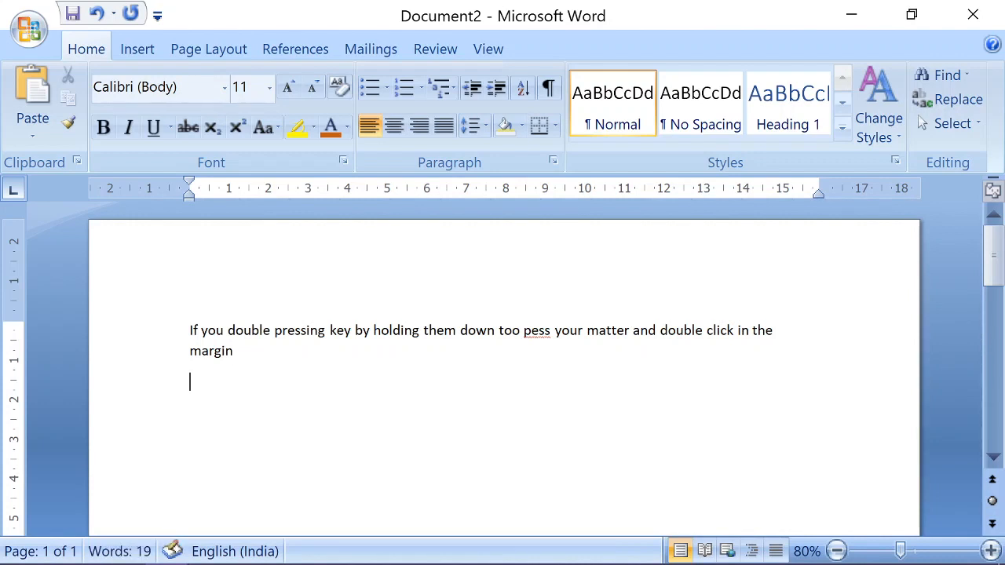
# - Add a second paragraph reading "This is my ball." and justify both paragraphs
pyautogui.write('t')
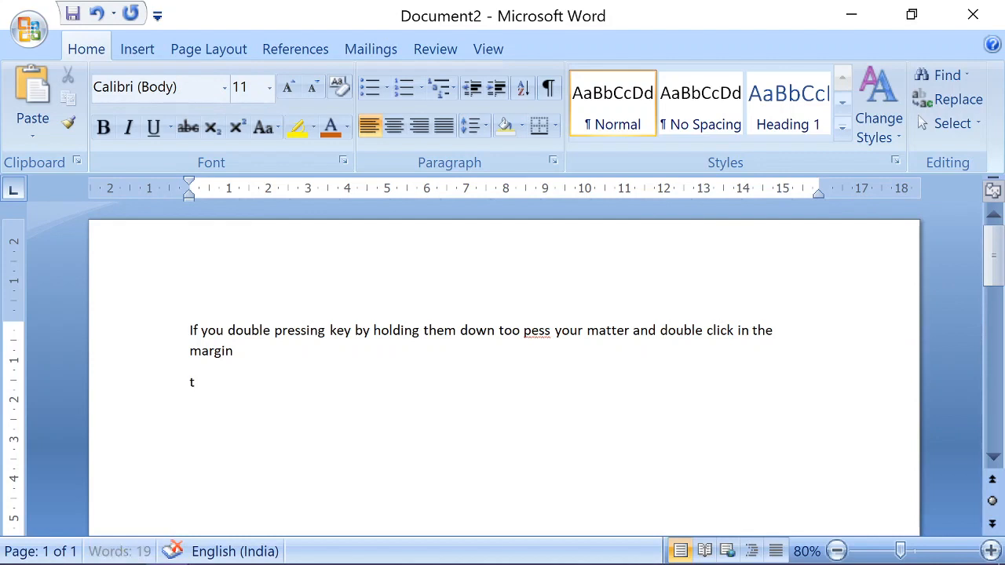
pyautogui.write('his is my ball.')
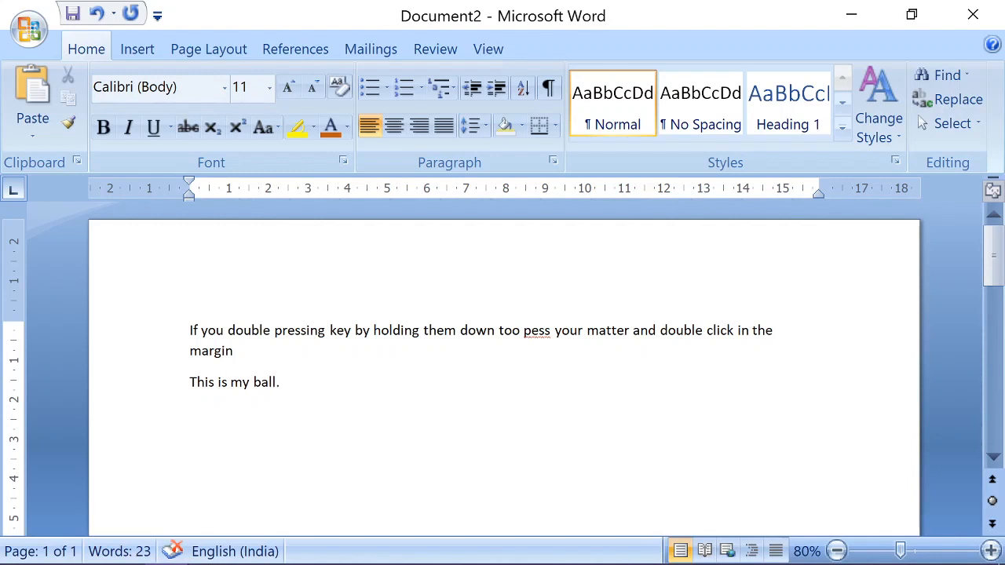
pyautogui.click(444, 129)
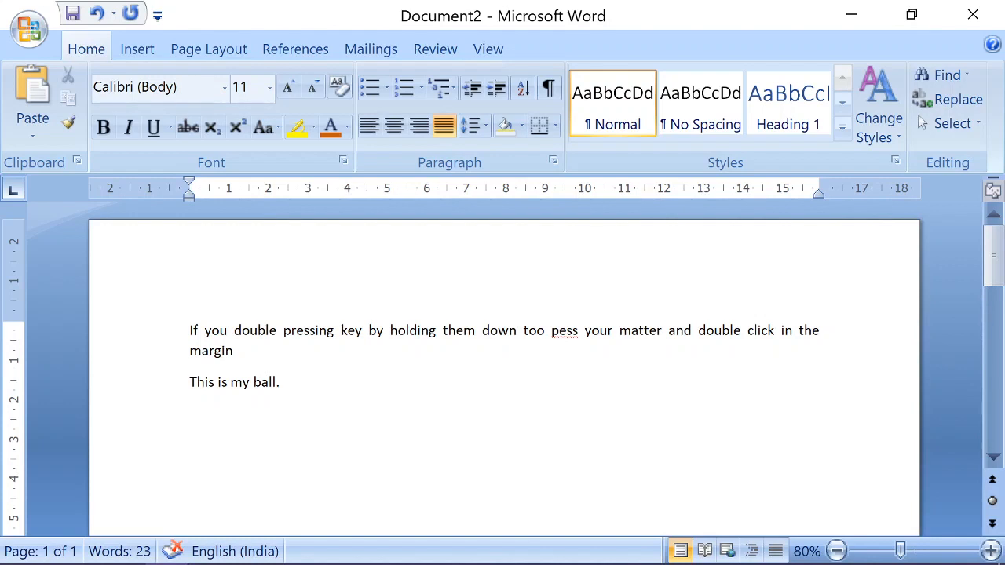
pyautogui.click(253, 382)
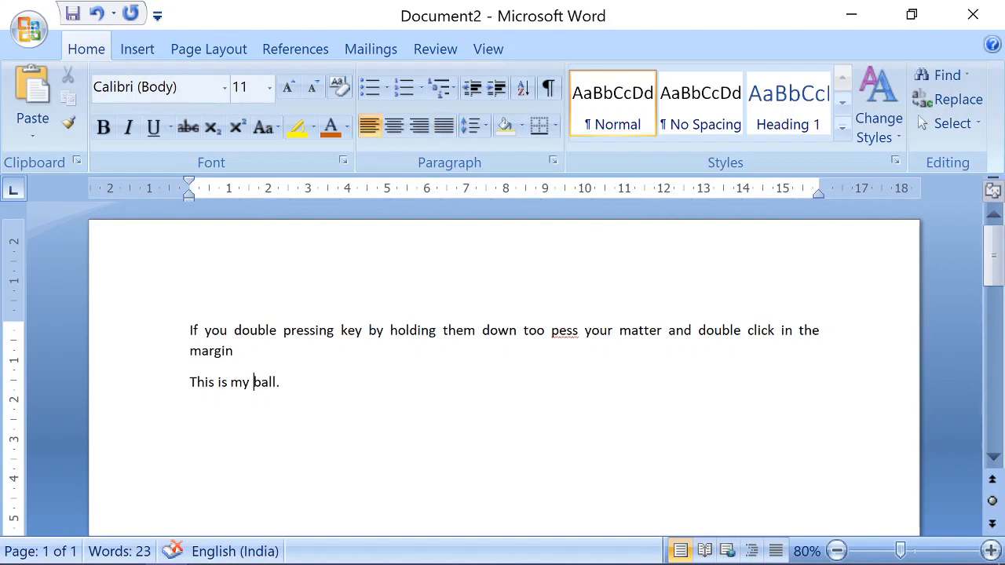
pyautogui.click(444, 125)
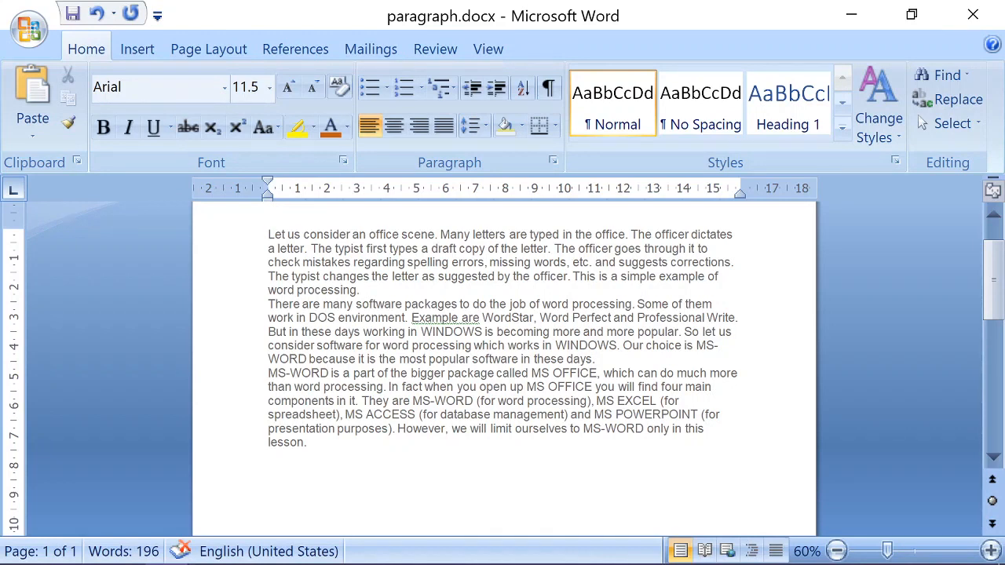
# - Justify each of the three body paragraphs in paragraph.docx
pyautogui.click(573, 262)
pyautogui.click(443, 125)
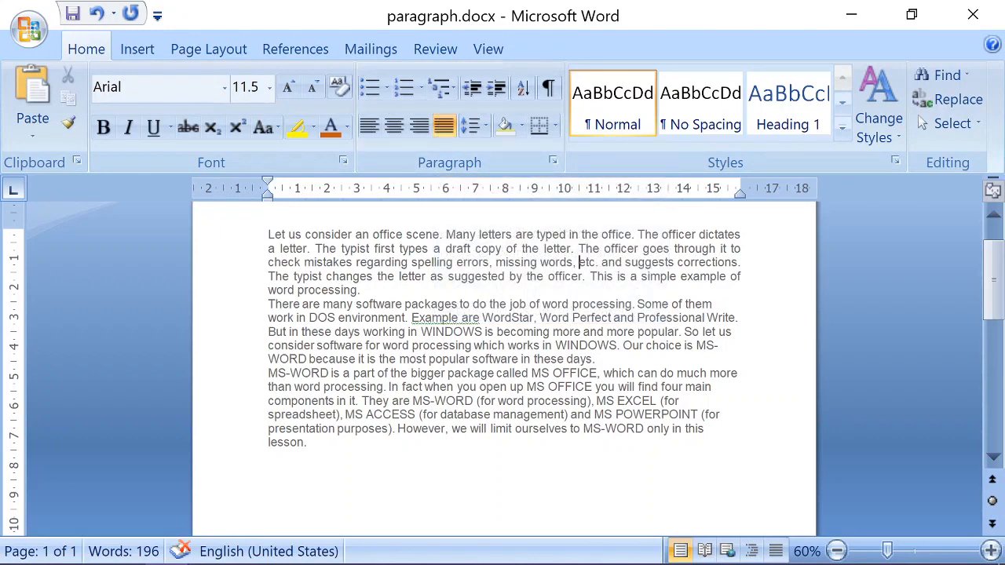
pyautogui.click(480, 318)
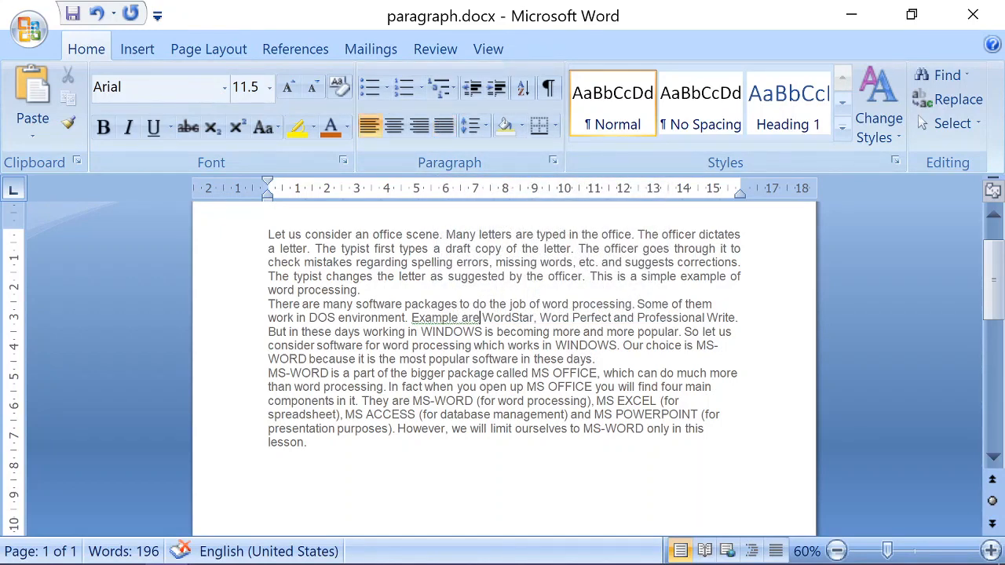
pyautogui.click(441, 128)
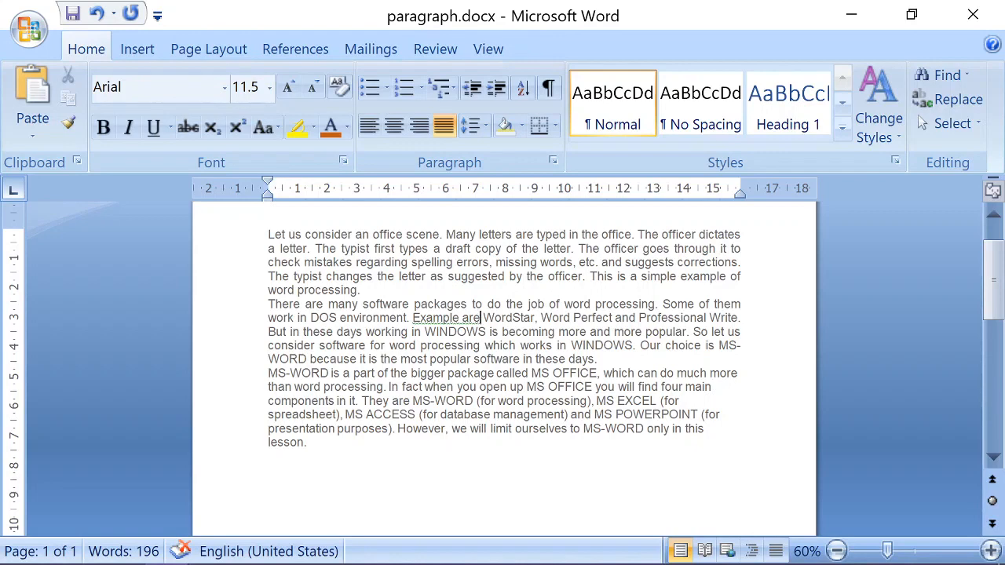
pyautogui.doubleClick(466, 415)
pyautogui.tripleClick(466, 414)
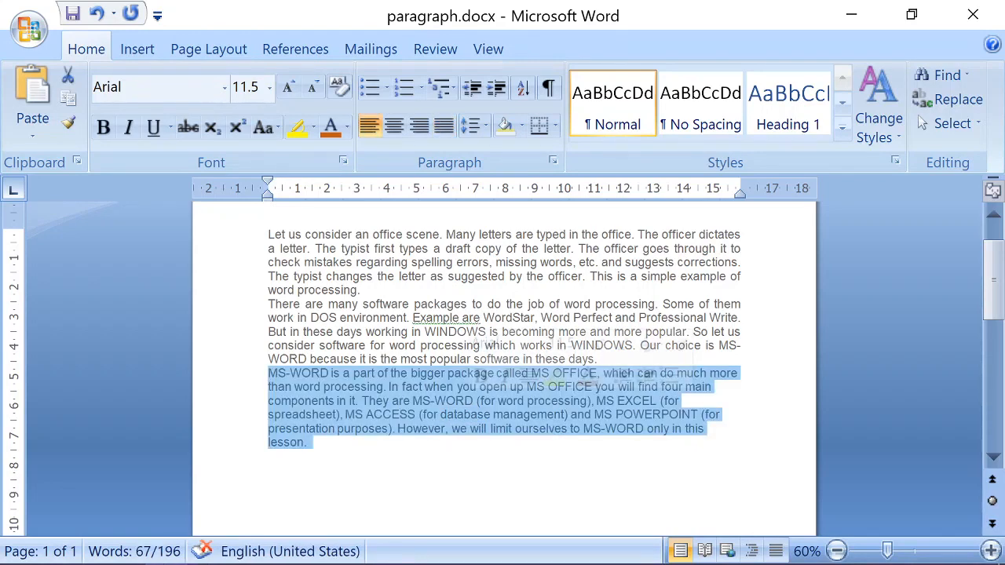
pyautogui.click(445, 126)
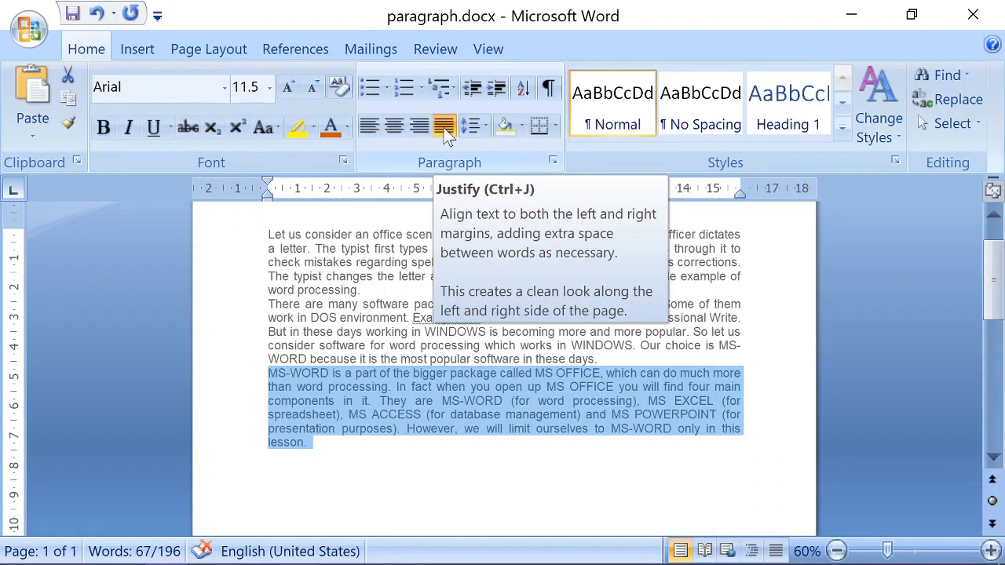
pyautogui.click(435, 449)
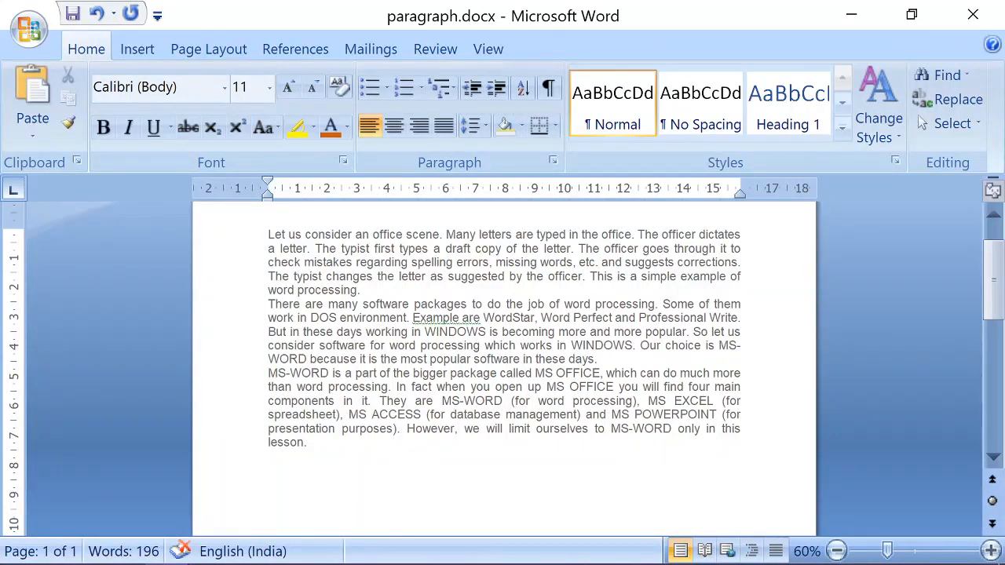
# - Set the line spacing of the entire paragraph.docx text to 1.5
pyautogui.tripleClick(231, 323)
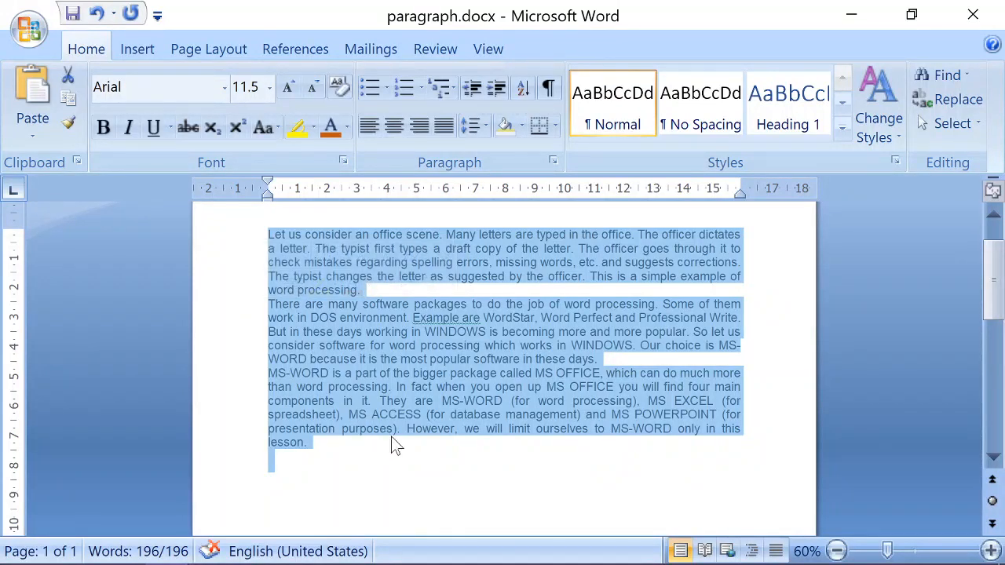
pyautogui.click(418, 470)
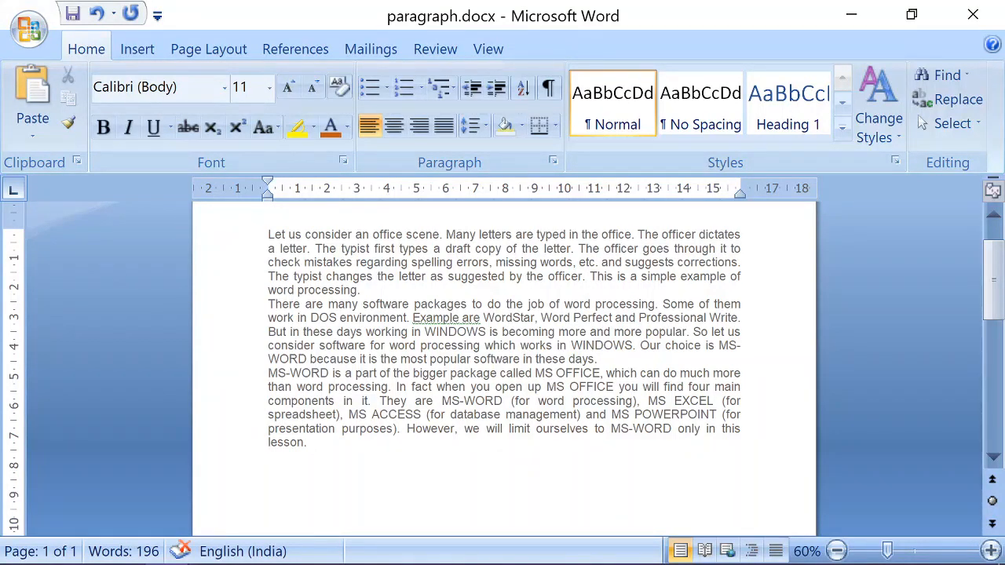
pyautogui.hotkey('ctrl', 'Home')
pyautogui.hotkey('ctrl', 'shift', 'Right')
pyautogui.hotkey('ctrl', 'a')
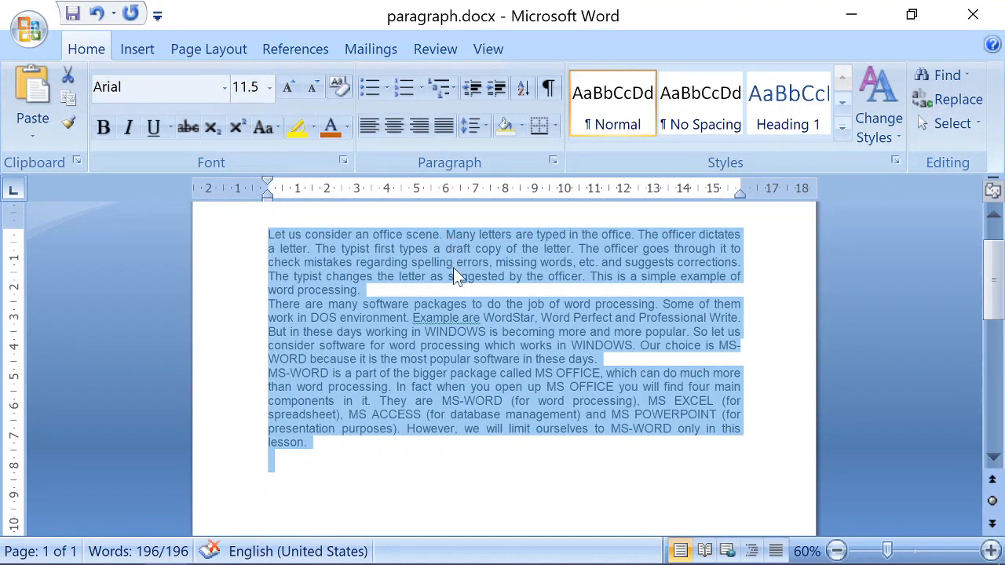
pyautogui.click(486, 131)
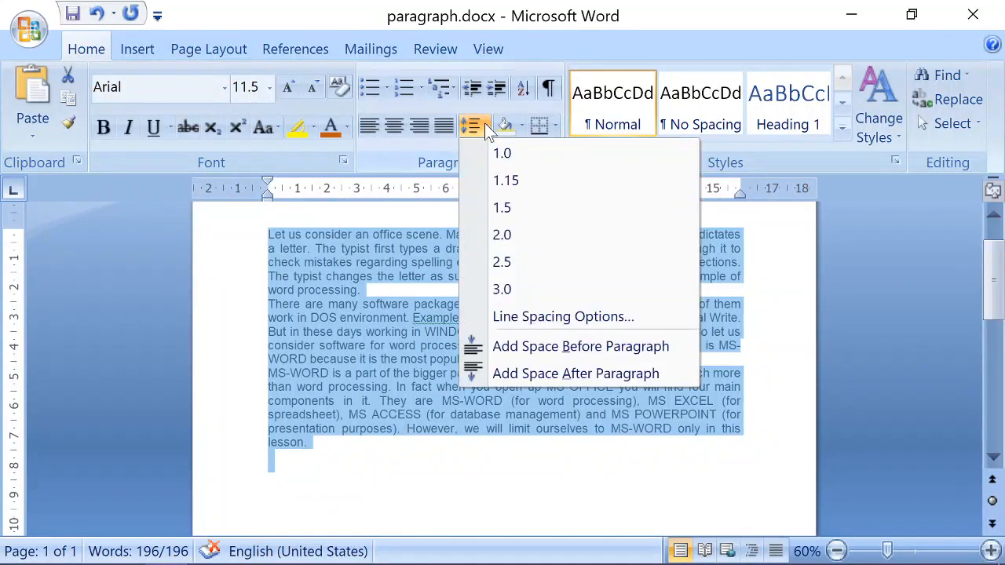
pyautogui.click(509, 206)
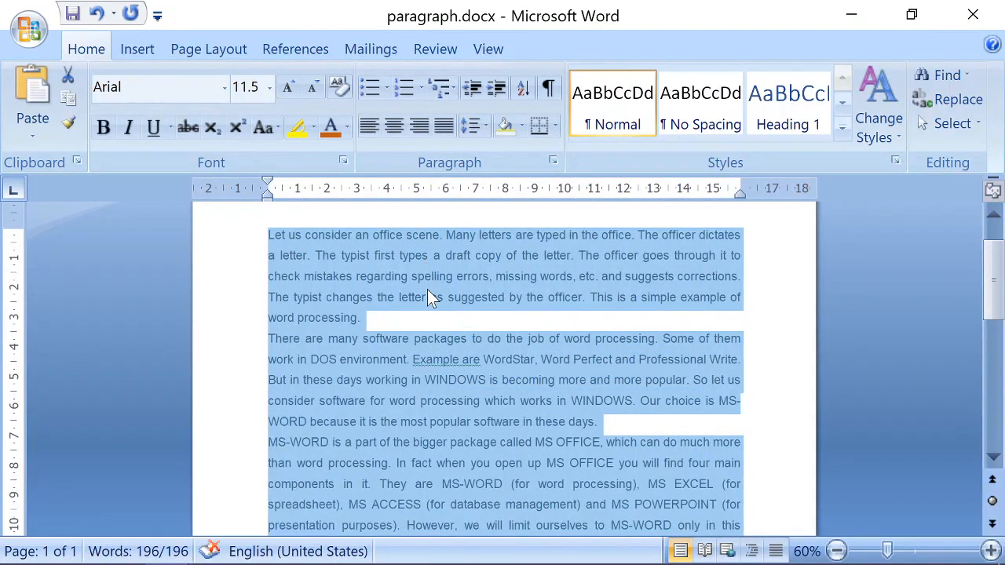
pyautogui.click(352, 334)
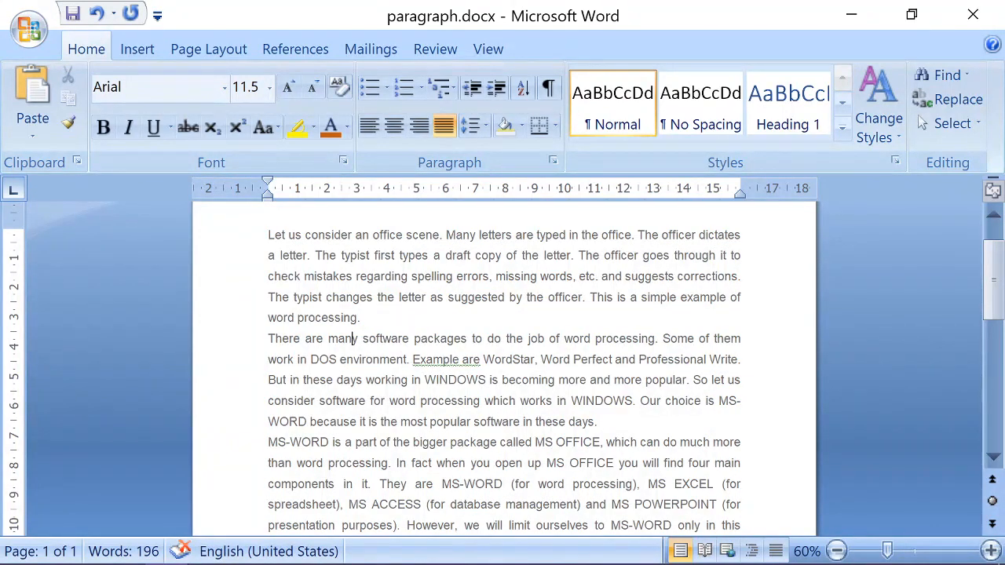
# - Add space after every paragraph in the document
pyautogui.hotkey('ctrl', 'a')
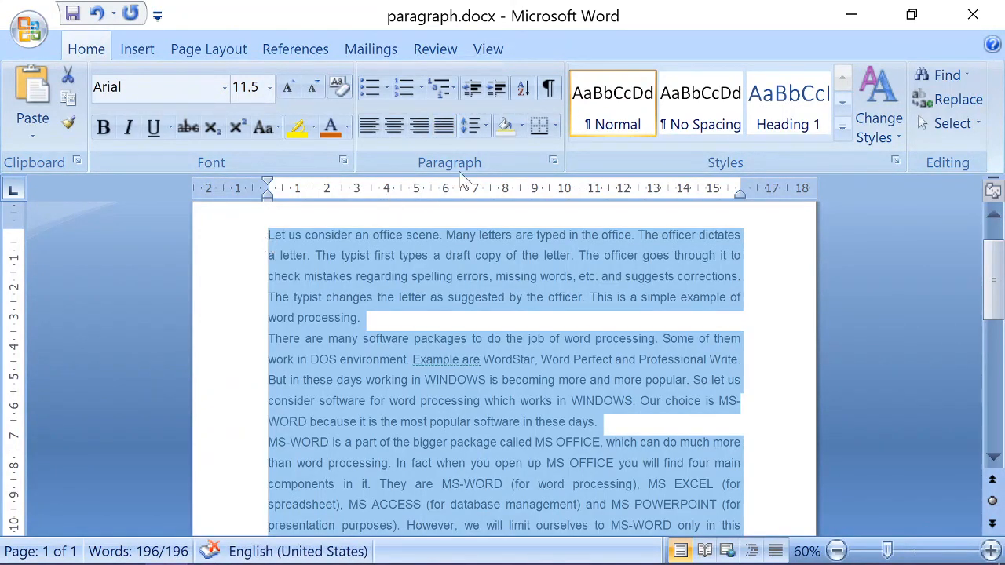
pyautogui.click(487, 125)
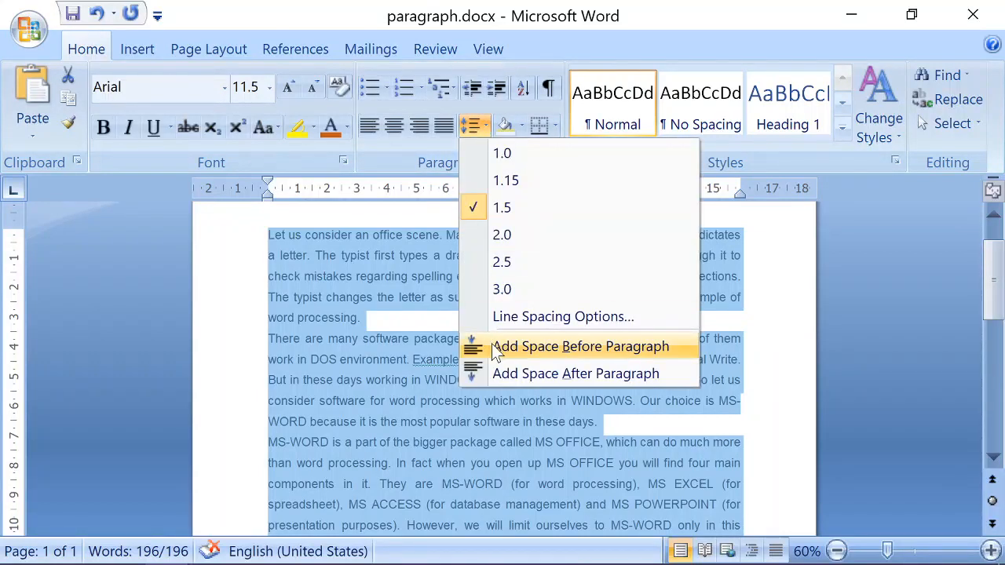
pyautogui.click(537, 377)
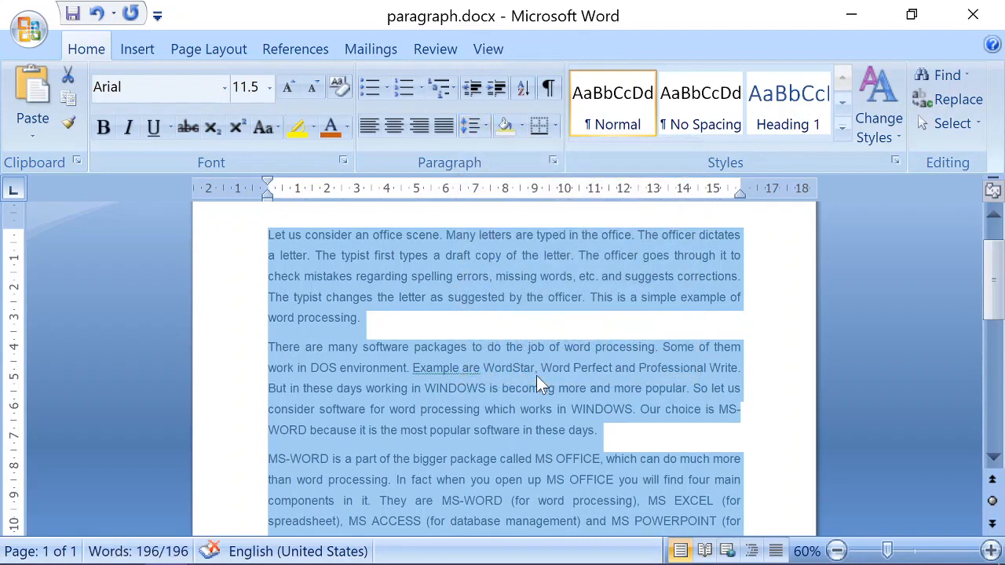
pyautogui.click(219, 323)
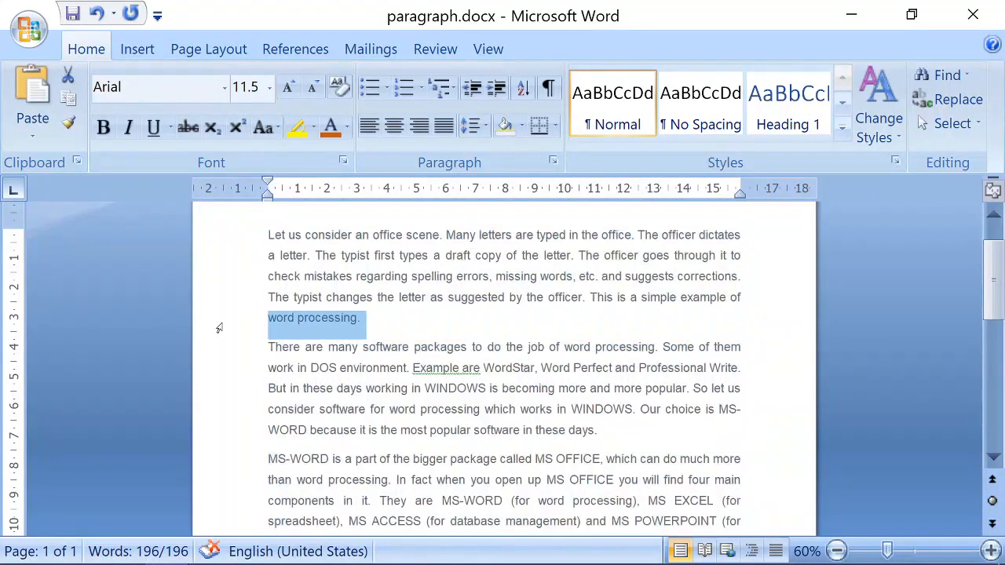
pyautogui.press('Right')
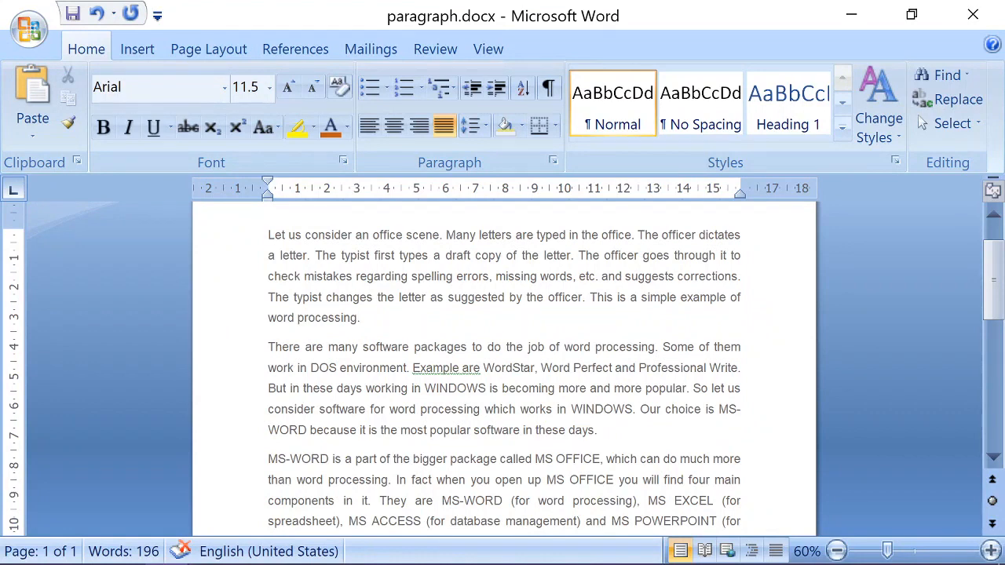
pyautogui.click(471, 126)
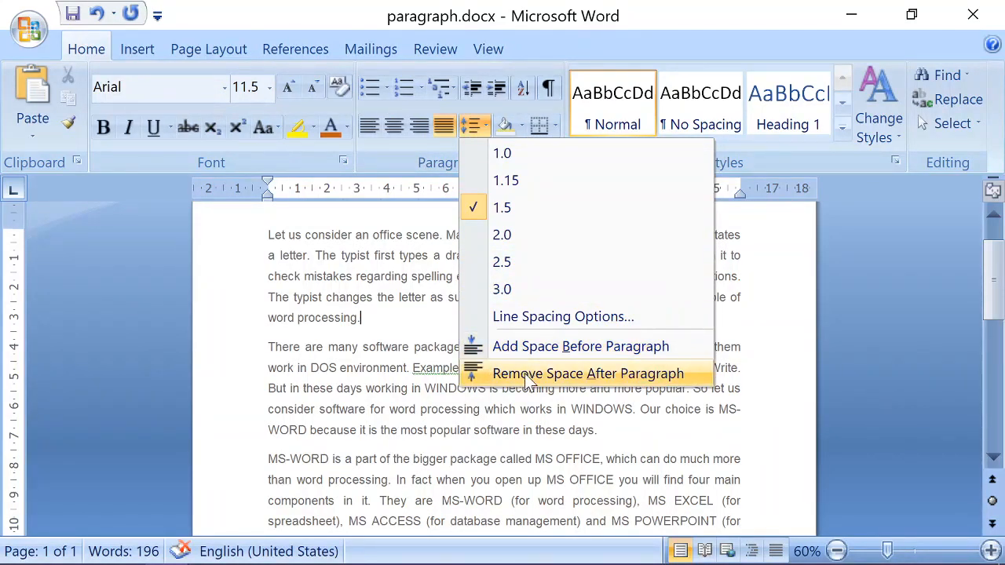
pyautogui.click(216, 268)
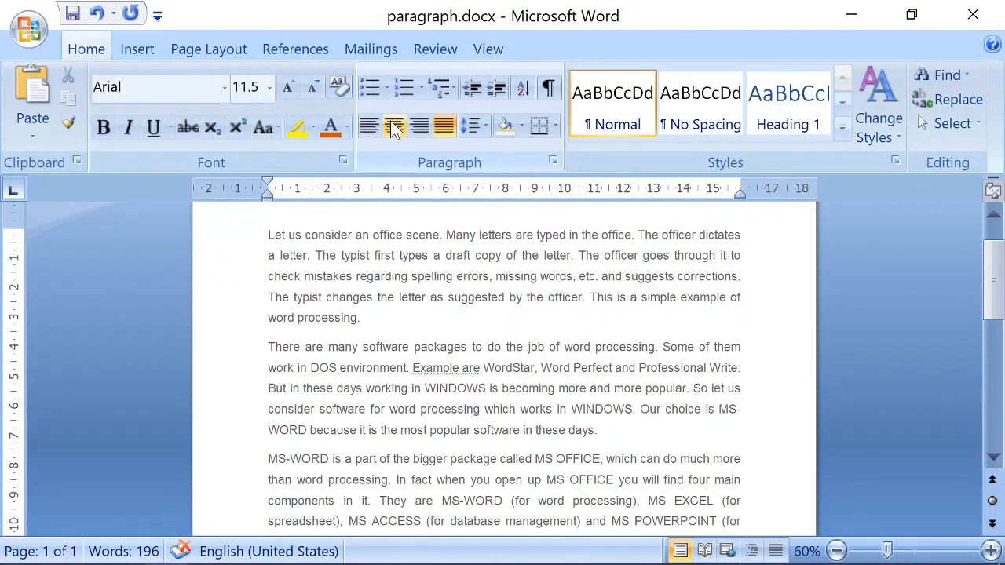
pyautogui.click(554, 160)
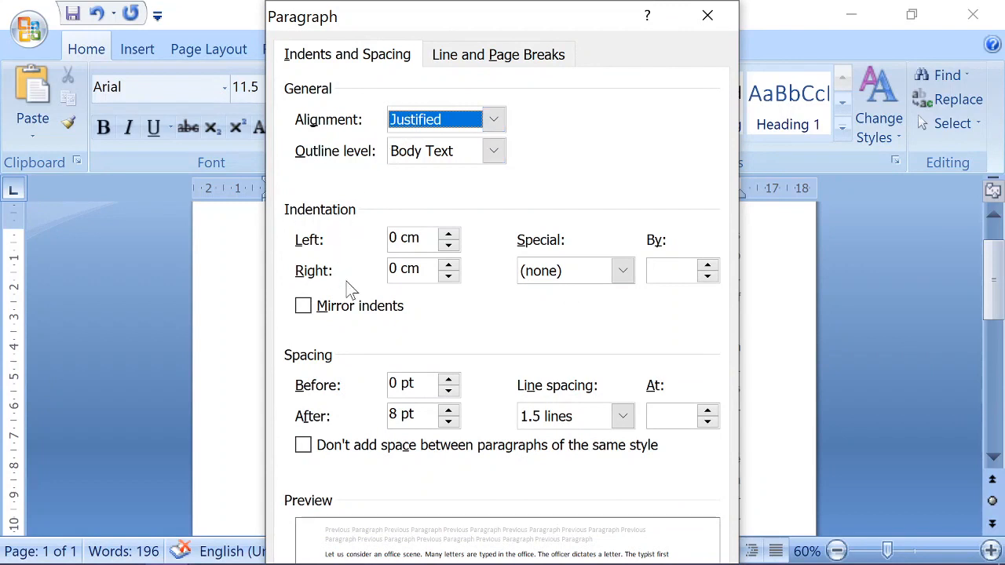
pyautogui.click(625, 271)
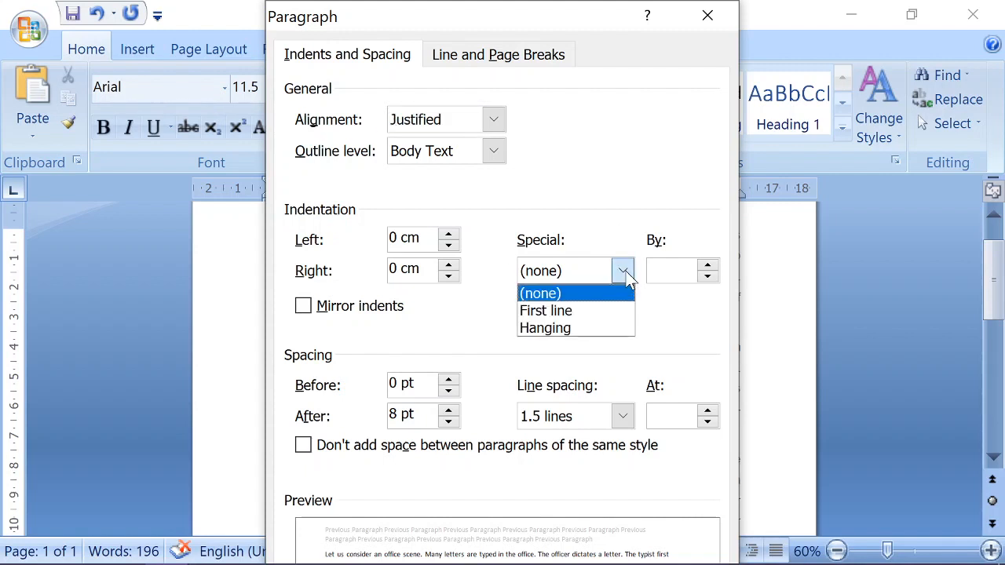
pyautogui.click(585, 314)
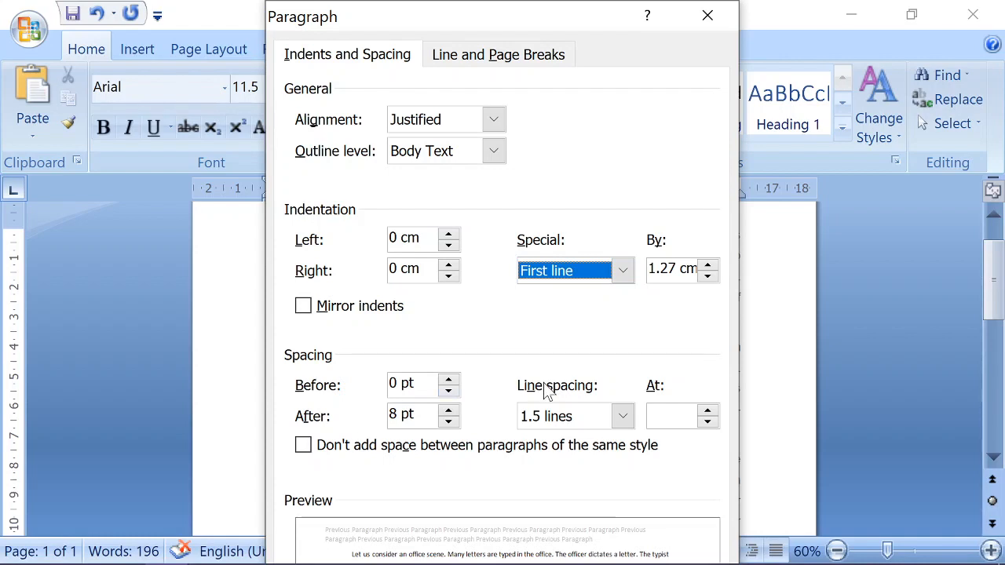
pyautogui.click(709, 15)
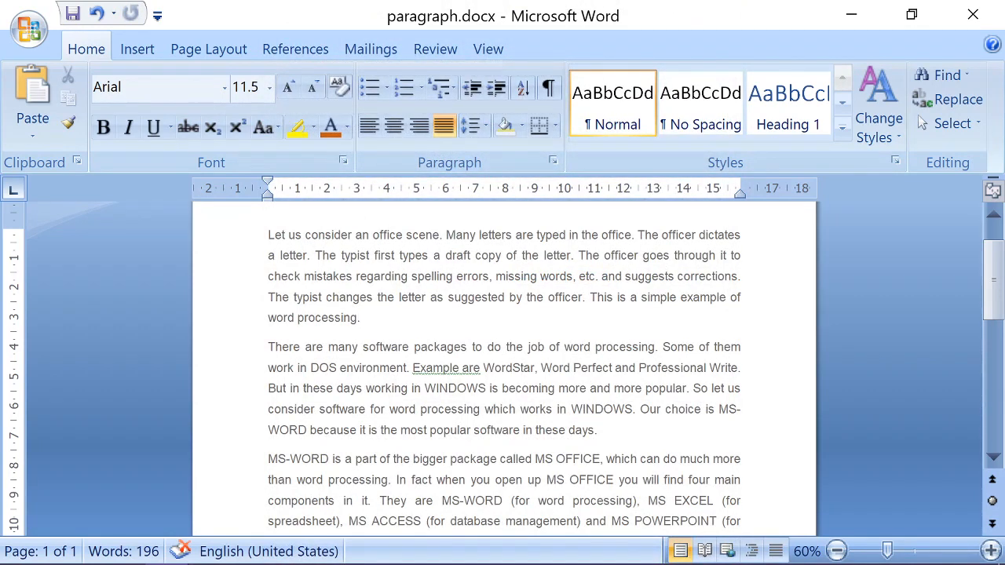
# - Add an outside border around the first paragraph, starting "Let us consider an office scene"
pyautogui.doubleClick(238, 255)
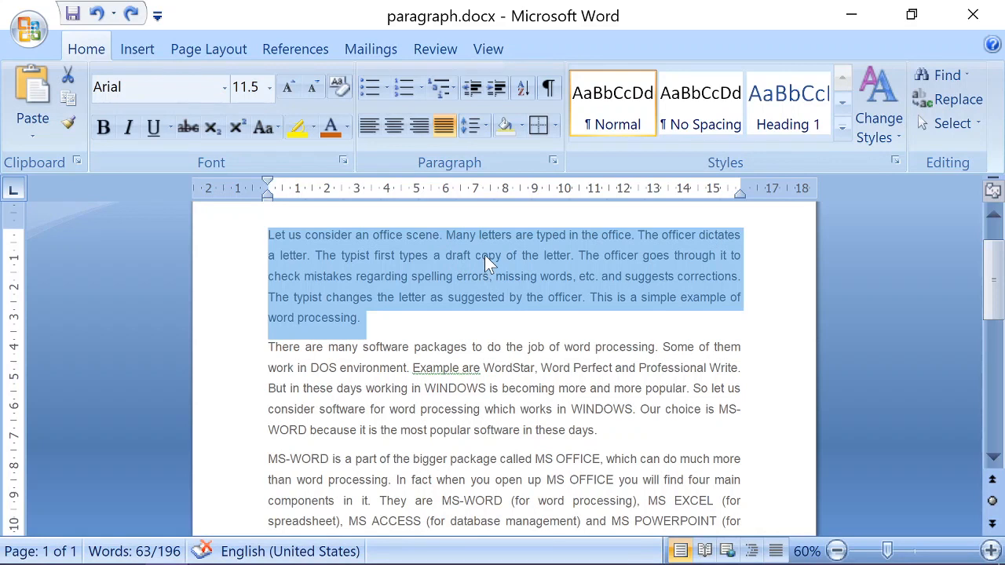
pyautogui.click(555, 128)
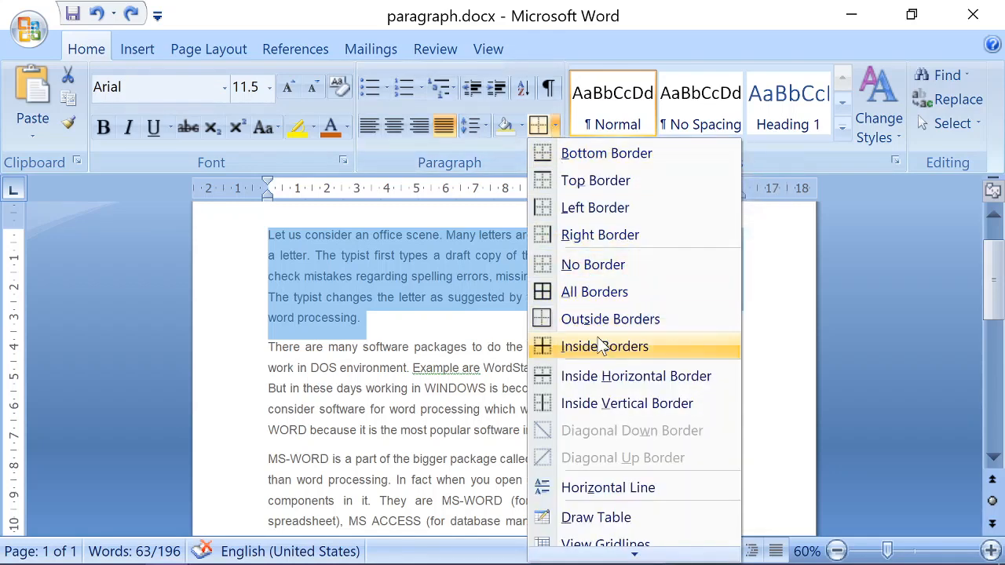
pyautogui.click(595, 314)
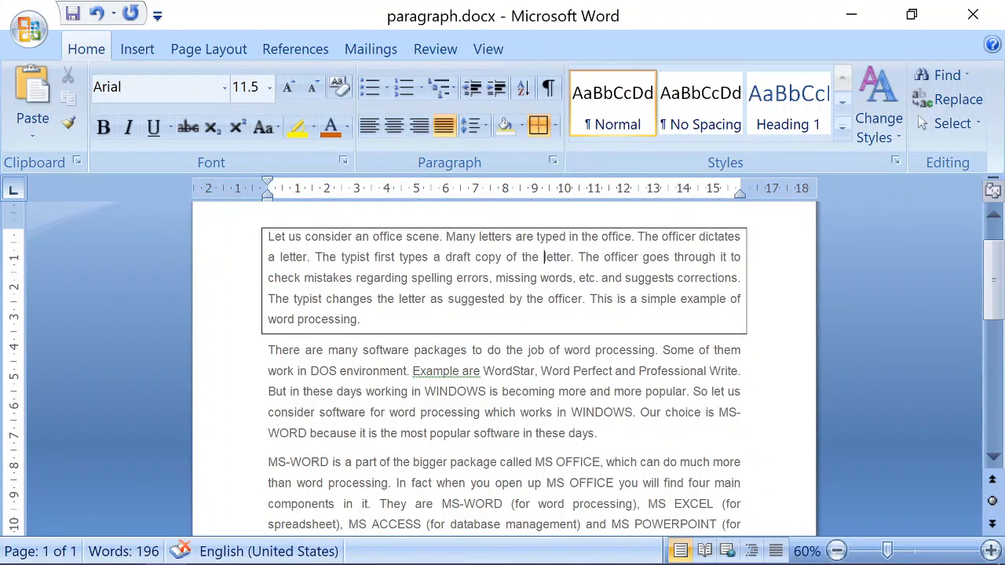
# - Apply the border to the whole document text and check it down to the last paragraph
pyautogui.hotkey('ctrl', 'a')
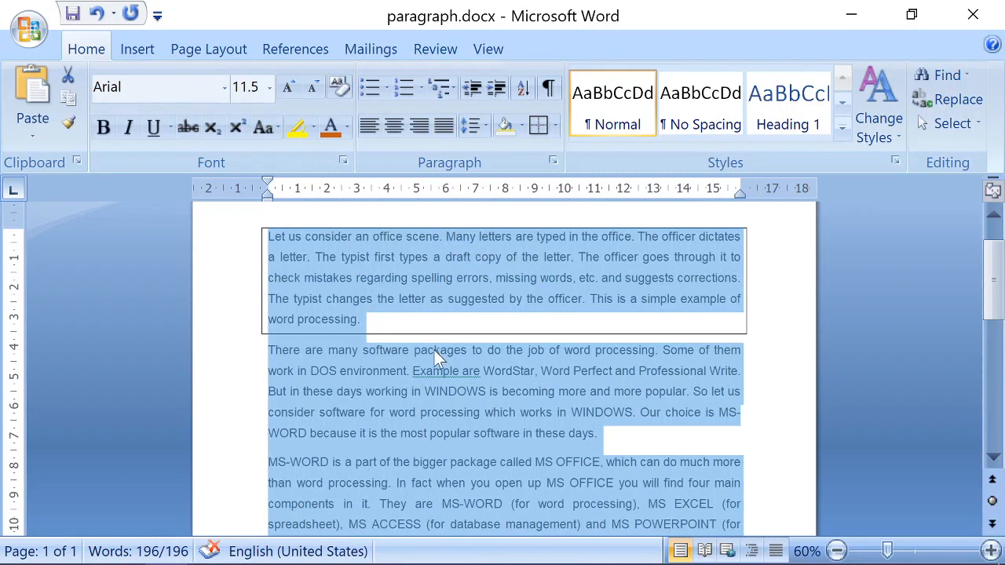
pyautogui.click(540, 128)
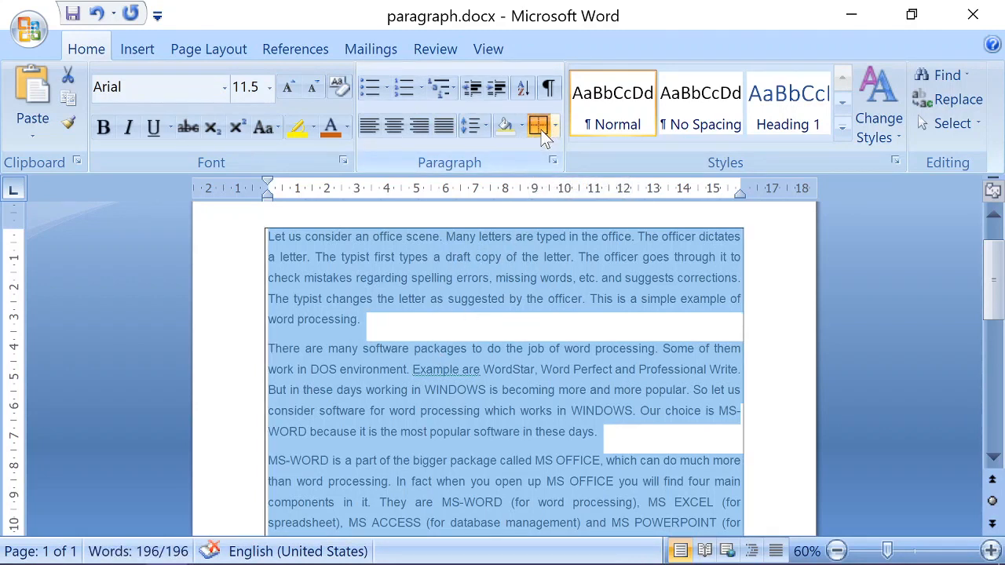
pyautogui.scroll(-4, 556, 333)
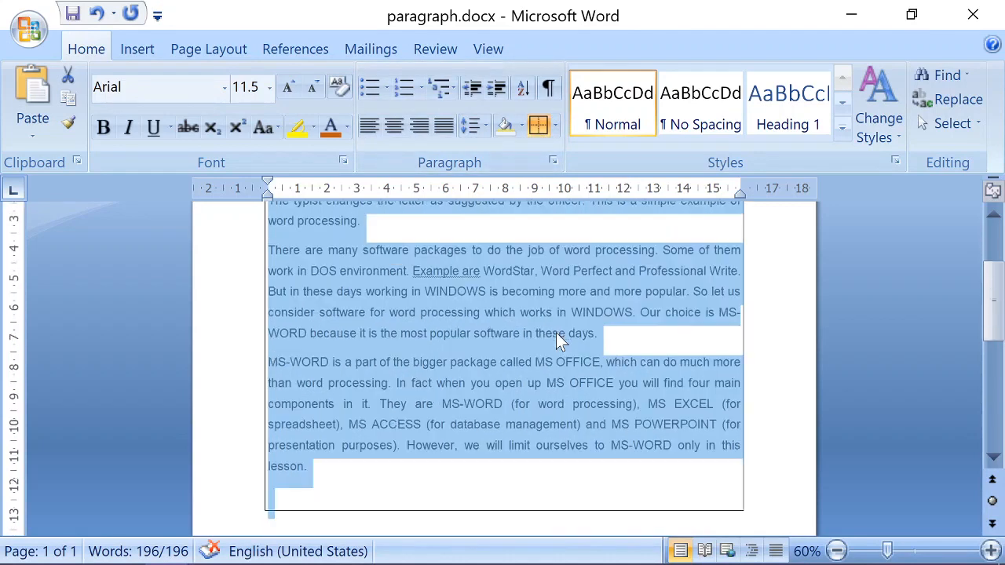
pyautogui.scroll(5, 556, 333)
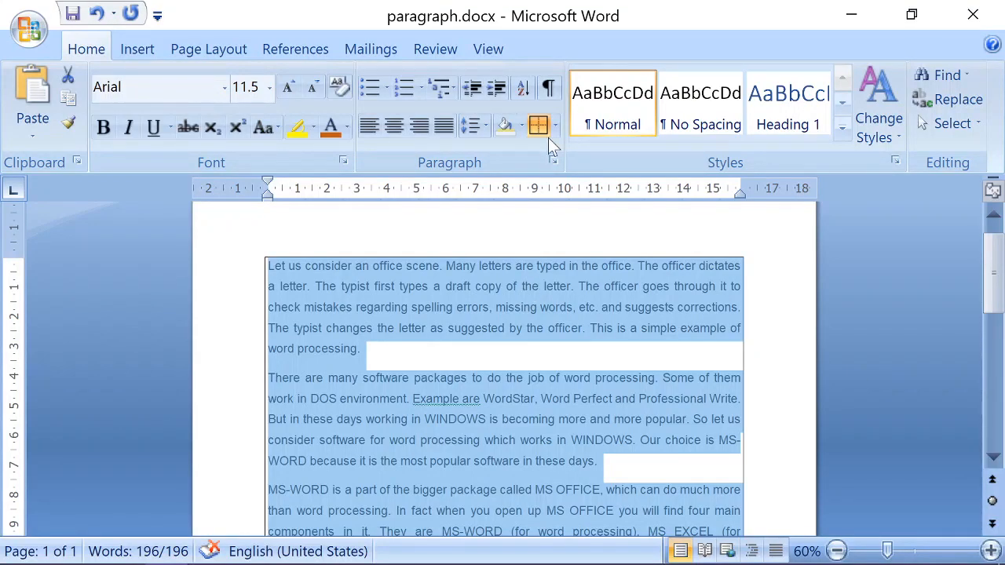
# - Shade all paragraphs light gray and remove the border around them
pyautogui.click(520, 124)
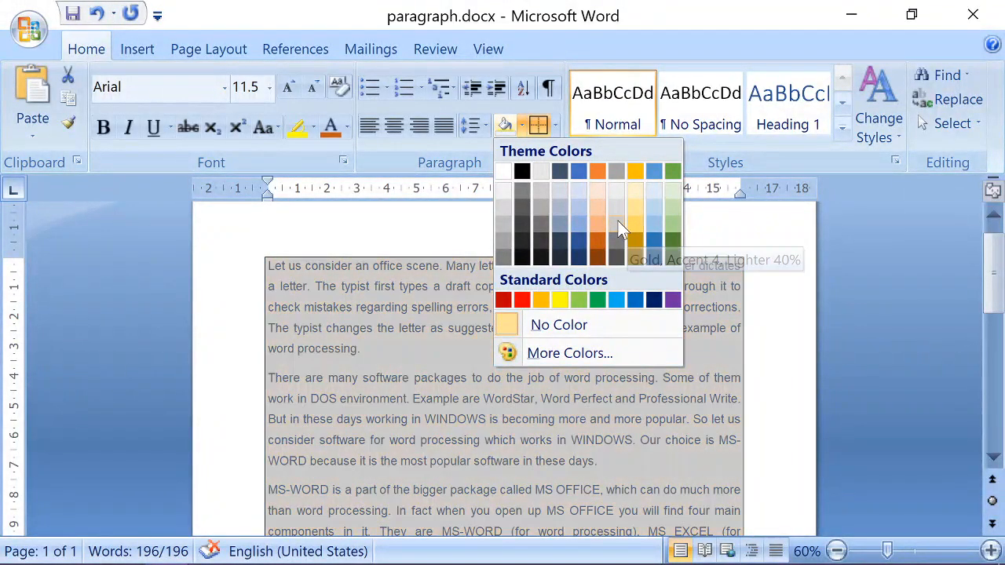
pyautogui.click(615, 220)
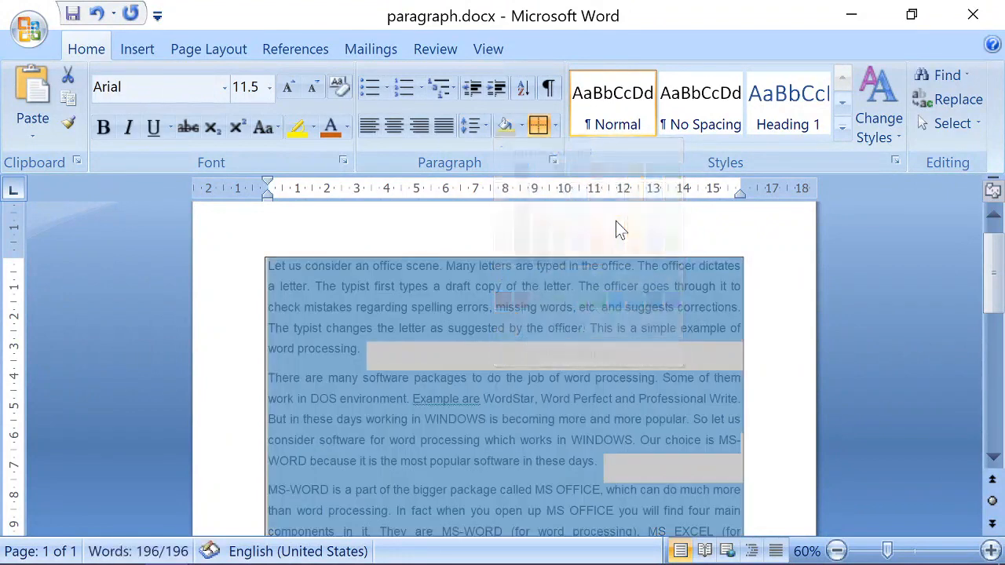
pyautogui.click(556, 124)
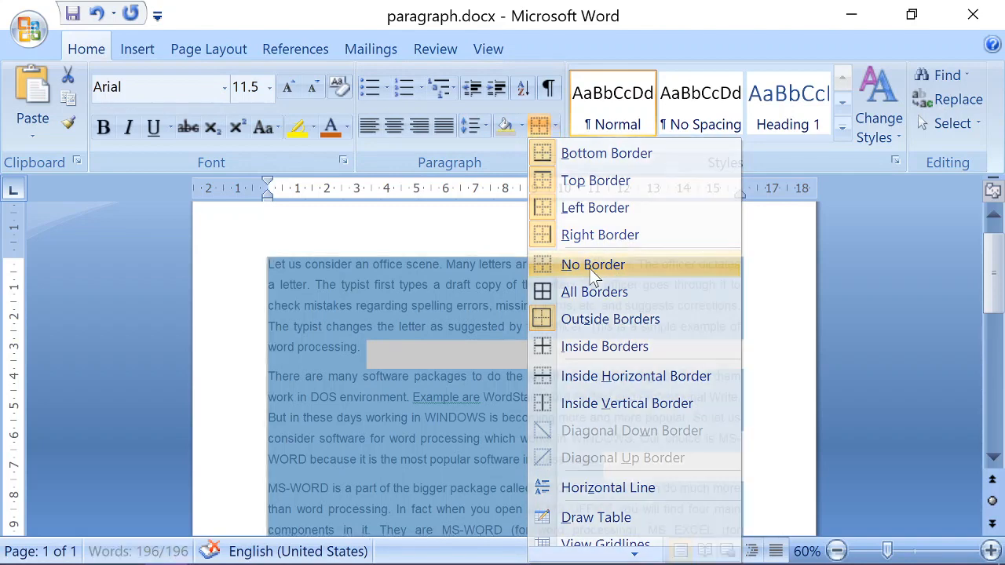
pyautogui.click(593, 267)
pyautogui.click(340, 230)
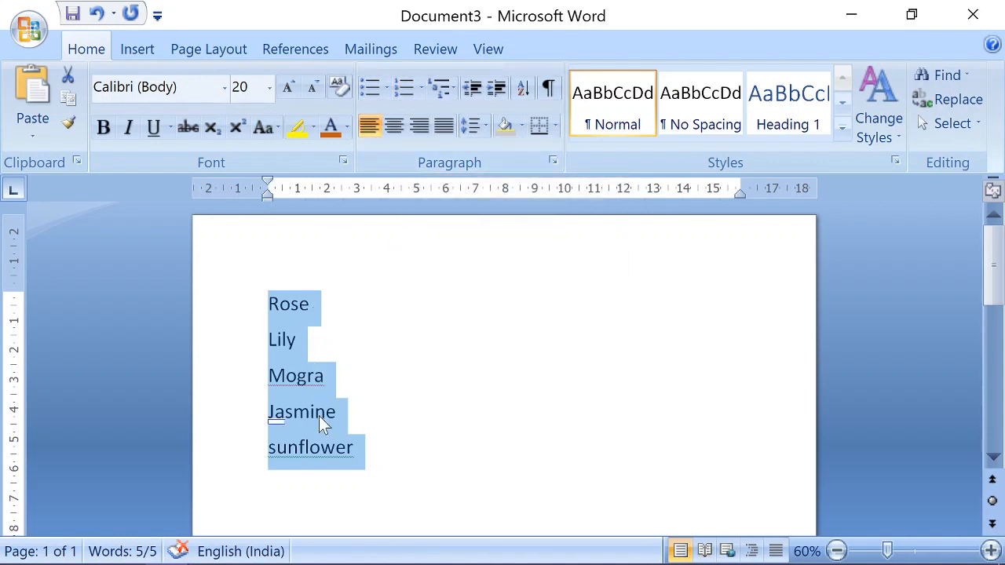
# - Apply arrow bullets to the list of five flower names in Document3
pyautogui.click(386, 88)
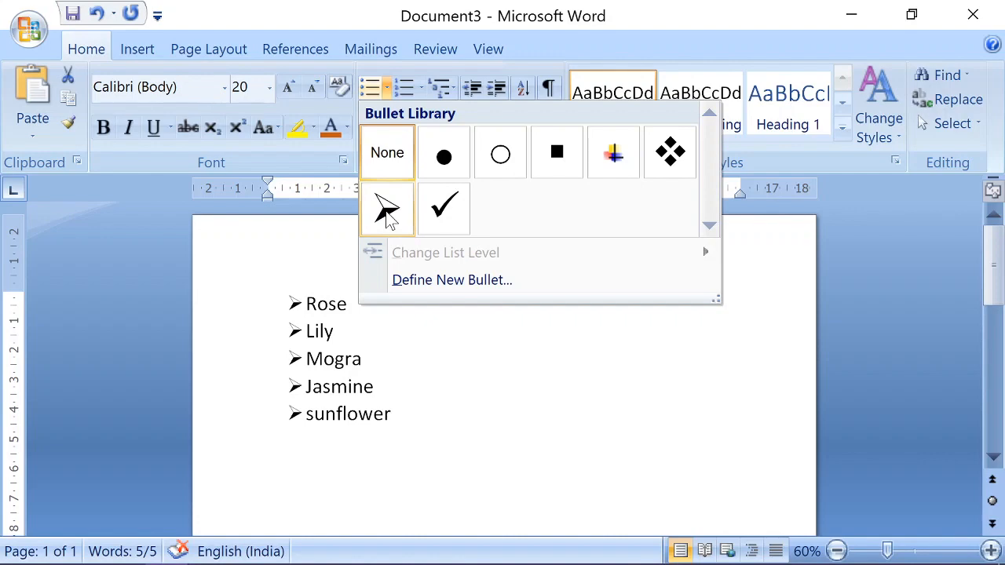
pyautogui.click(386, 211)
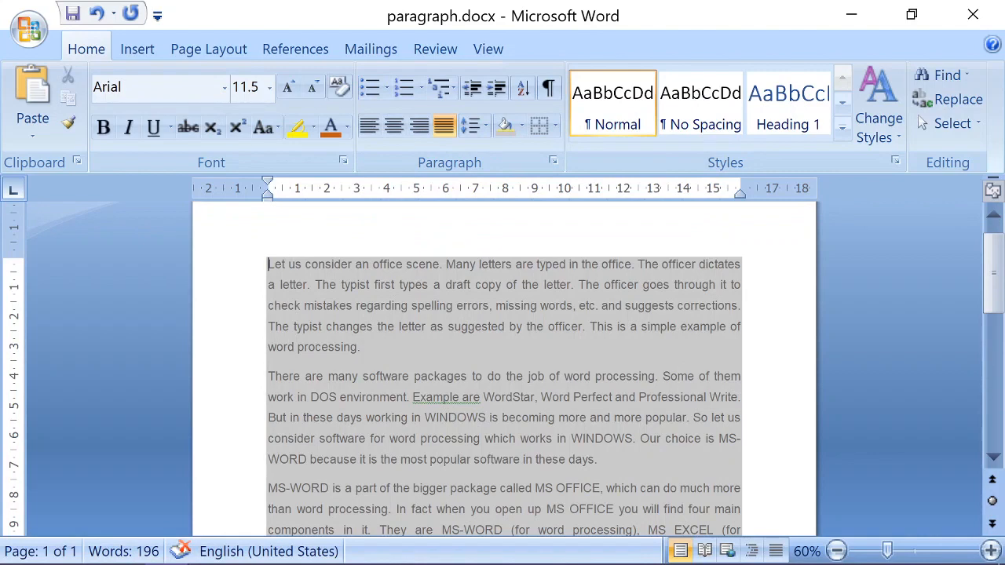
# - Apply round bullets to all paragraphs in paragraph.docx and change the list to a., b., c. numbering
pyautogui.hotkey('ctrl', 'a')
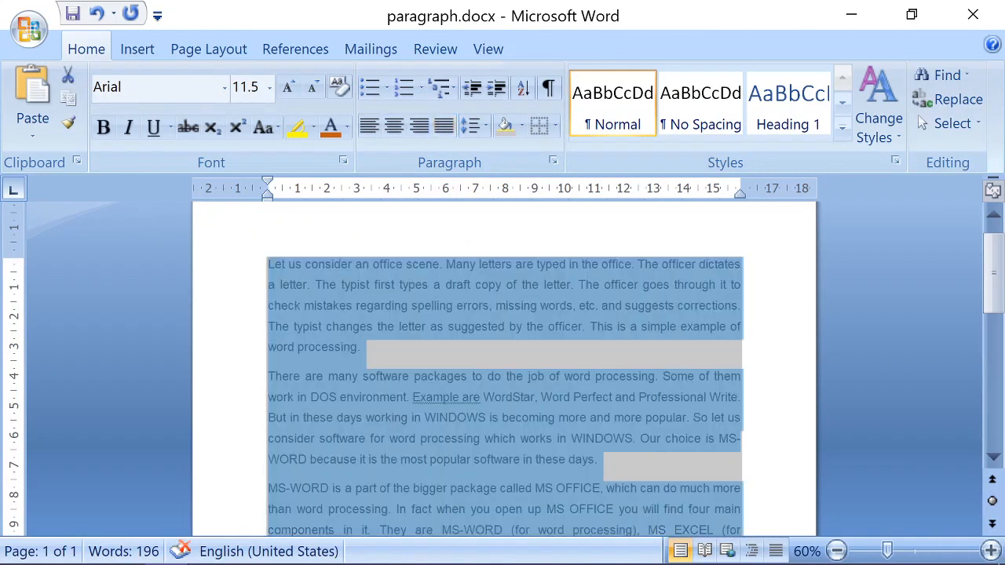
pyautogui.click(370, 88)
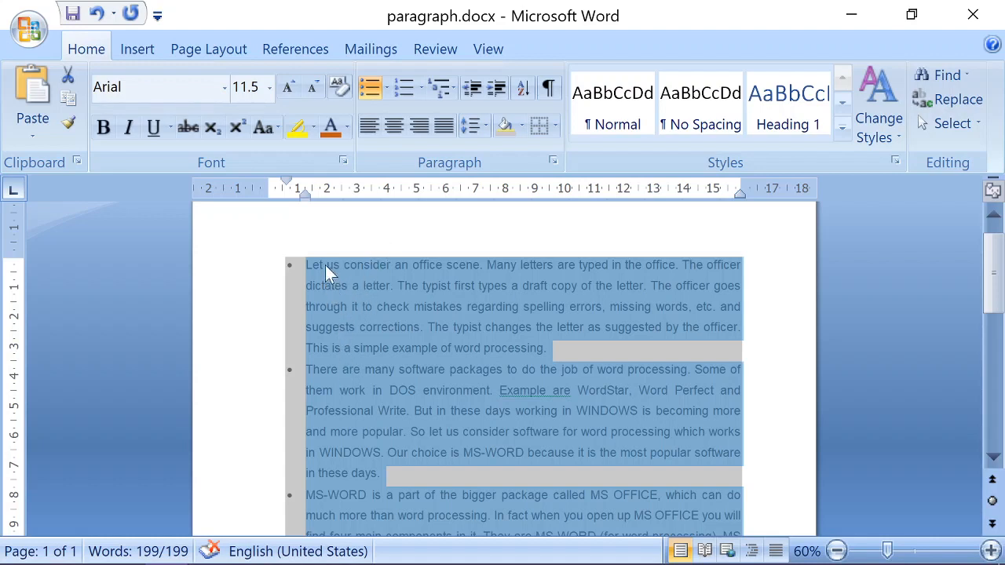
pyautogui.click(421, 87)
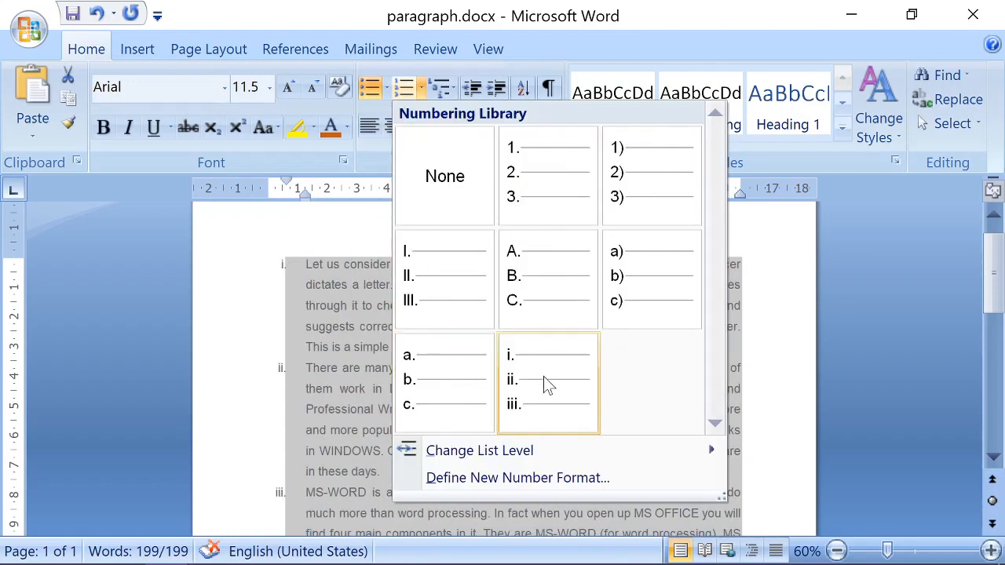
pyautogui.click(431, 361)
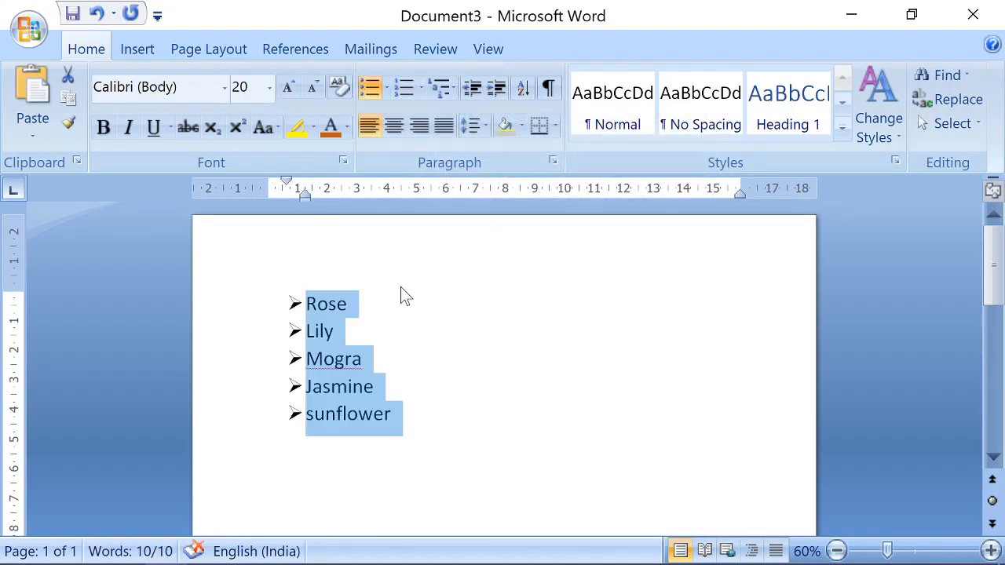
# - Change the flower list in Document3 from bullets to I., II., III. numbering
pyautogui.click(421, 90)
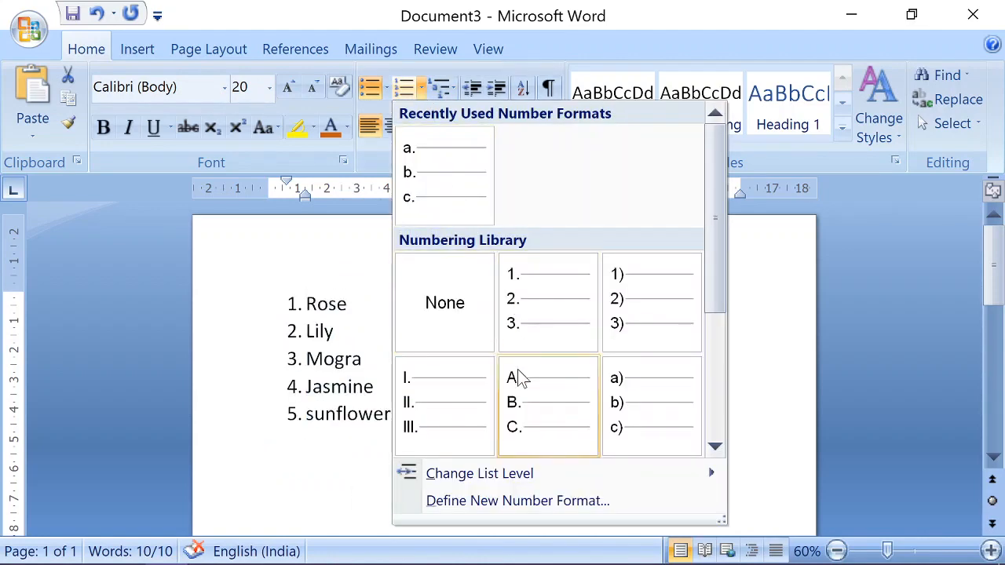
pyautogui.click(453, 387)
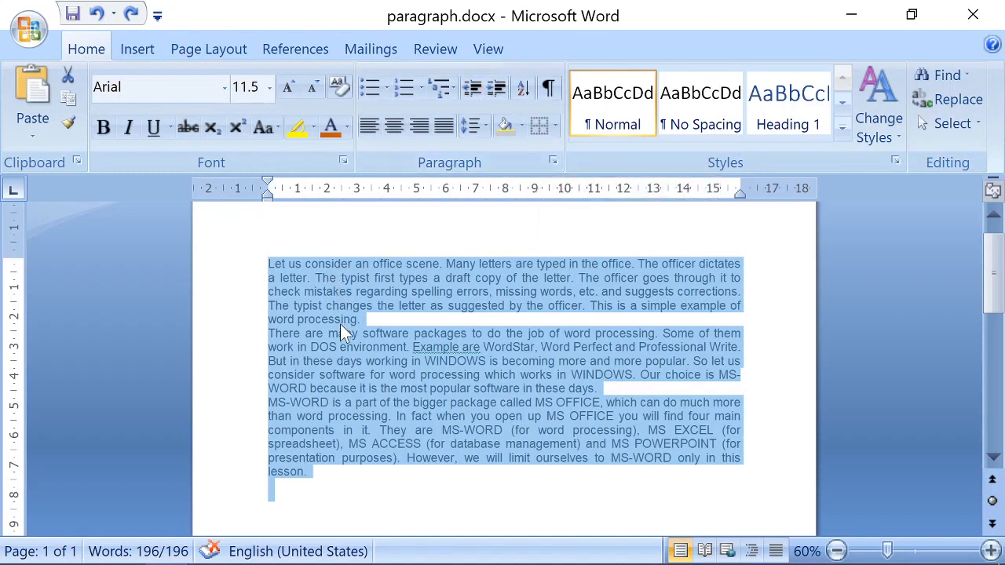
# - Increase the left indent of all paragraphs in paragraph.docx by one level and reverse it, twice
pyautogui.click(495, 88)
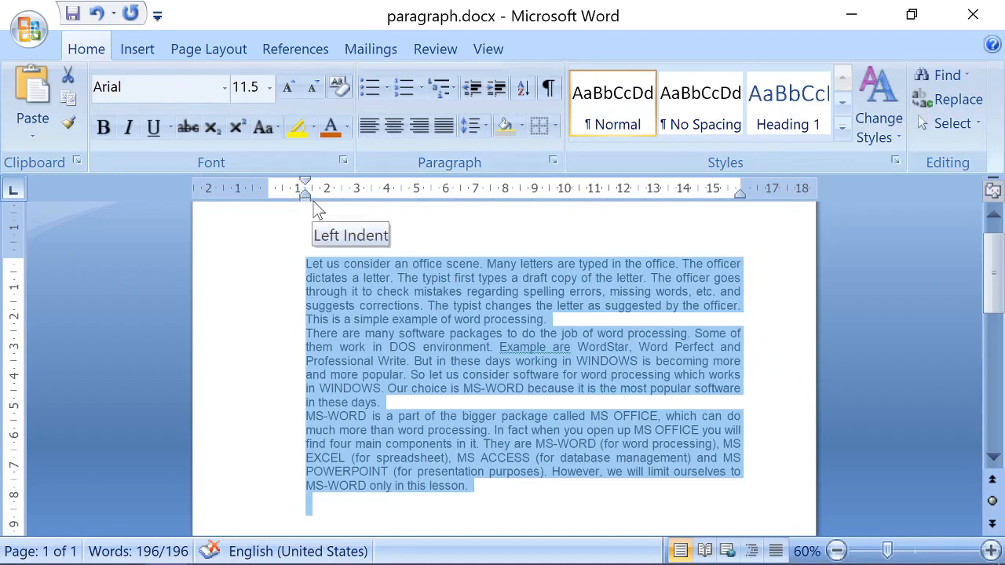
pyautogui.hotkey('ctrl', 'shift', 'm')
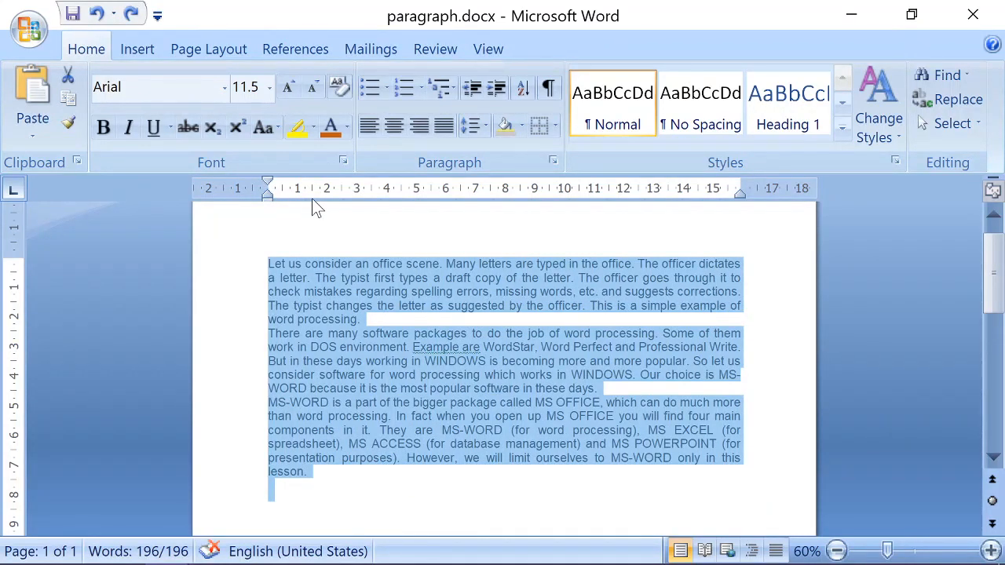
pyautogui.click(488, 87)
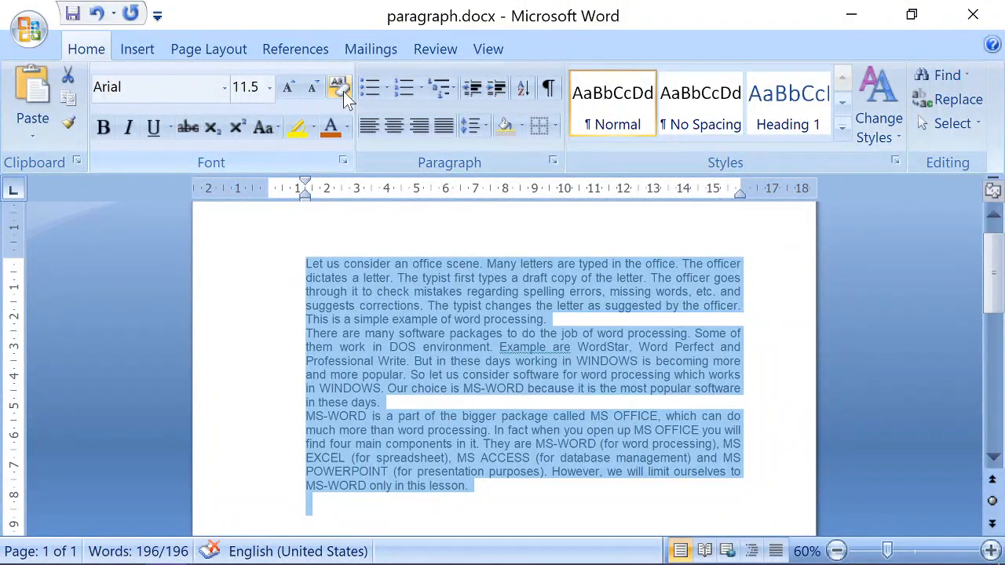
pyautogui.hotkey('ctrl', 'z')
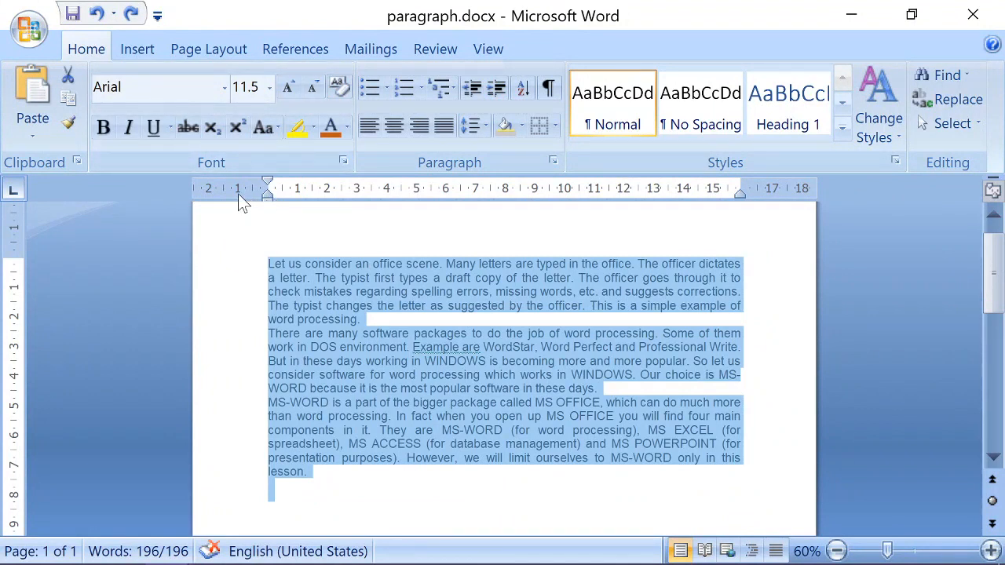
# - Move the left indent of all paragraphs in by about 1.2 cm on the ruler and decrease it back to the margin
pyautogui.moveTo(269, 206); pyautogui.dragTo(304, 202)
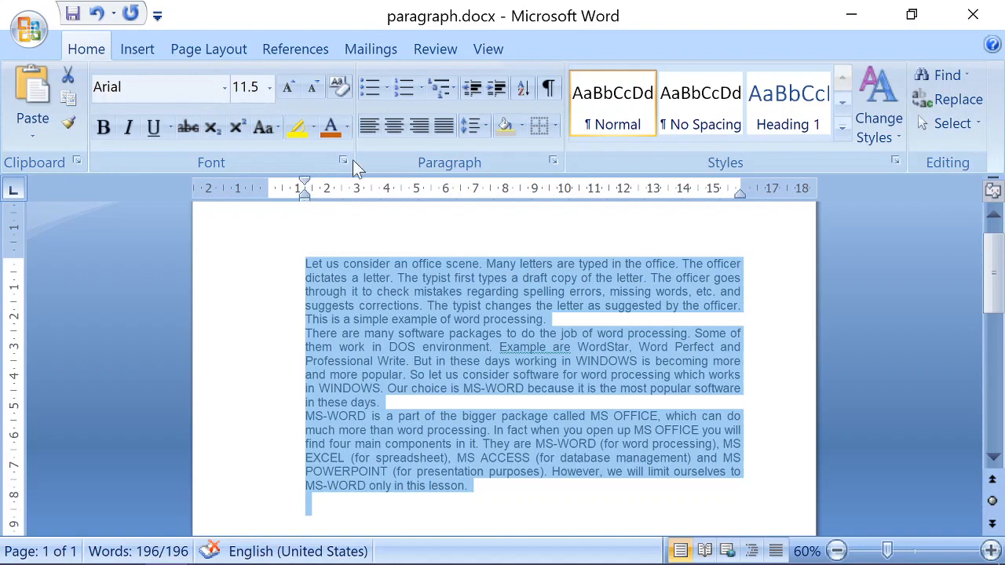
pyautogui.click(472, 91)
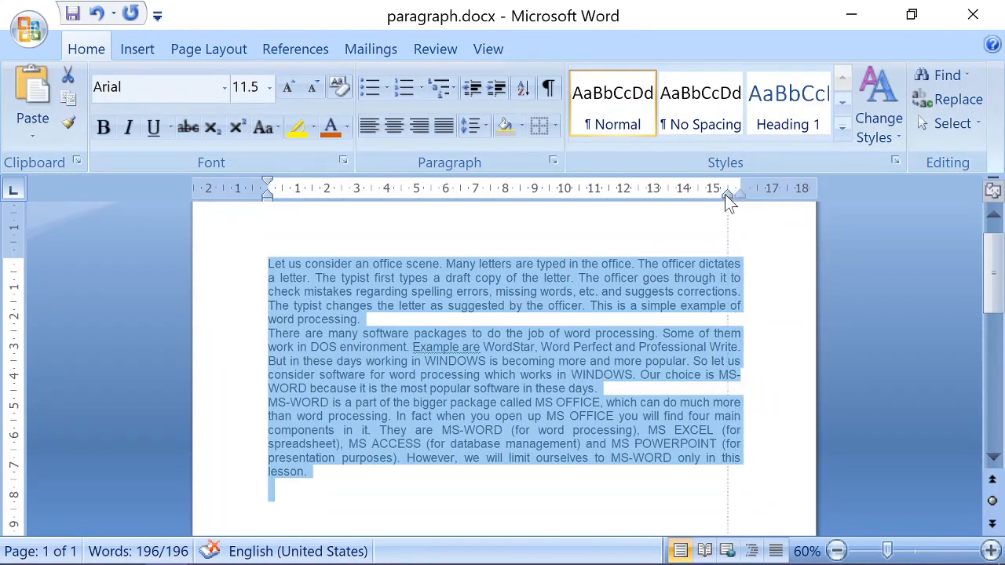
# - Set the right indent of all paragraphs at about 14.7 cm on the ruler and show the paragraph marks
pyautogui.moveTo(706, 203); pyautogui.dragTo(706, 202)
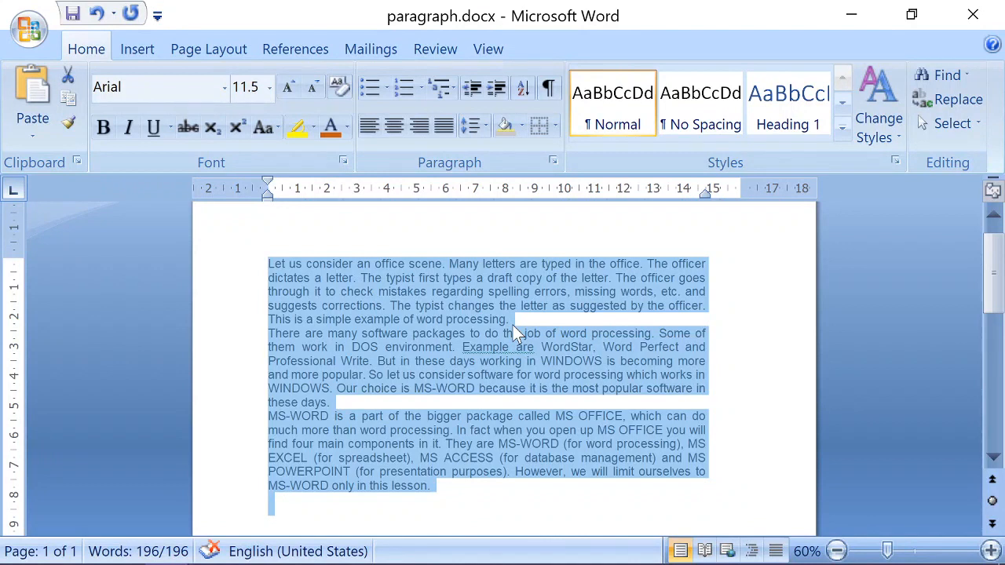
pyautogui.click(549, 90)
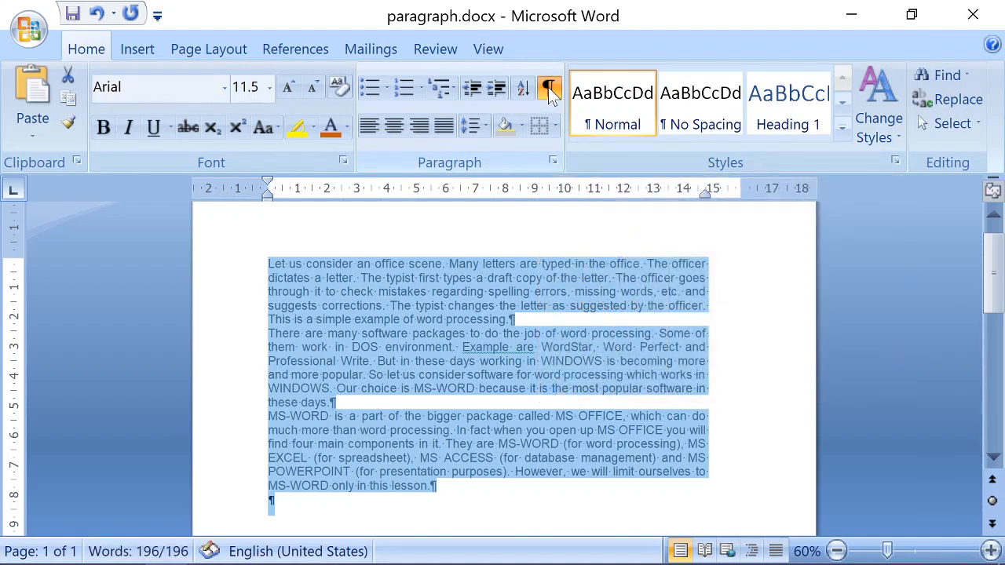